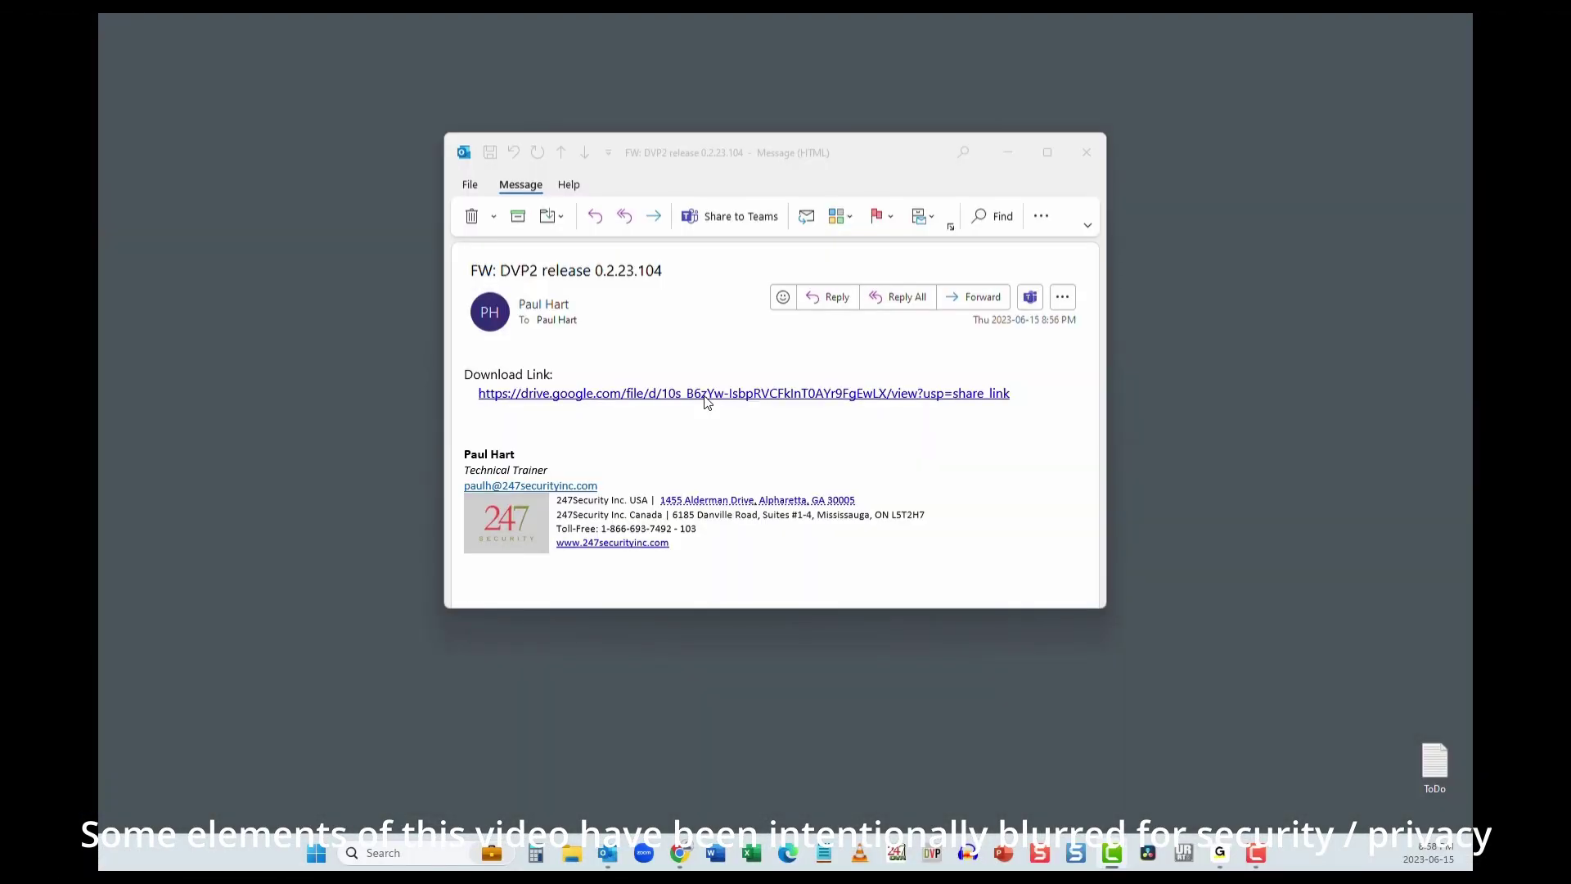
Step: Download DVP2_Inst_230104.zip from the emailed Drive link into Downloads past the scan warning, then open it
{"action": "left_click", "coordinate": [705, 396]}
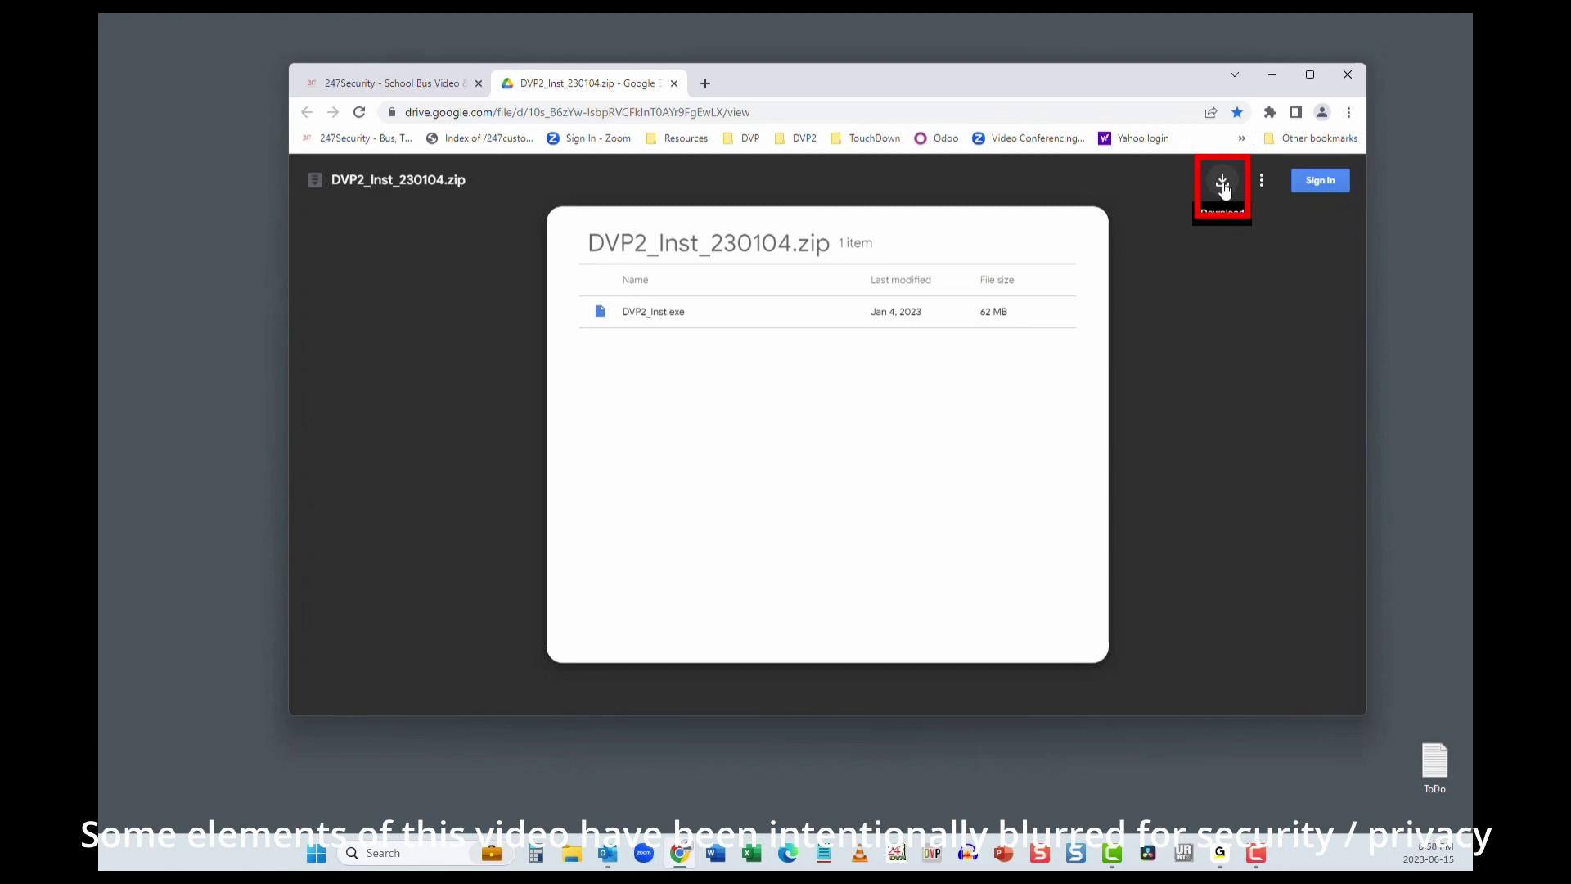
{"action": "left_click", "coordinate": [1222, 183]}
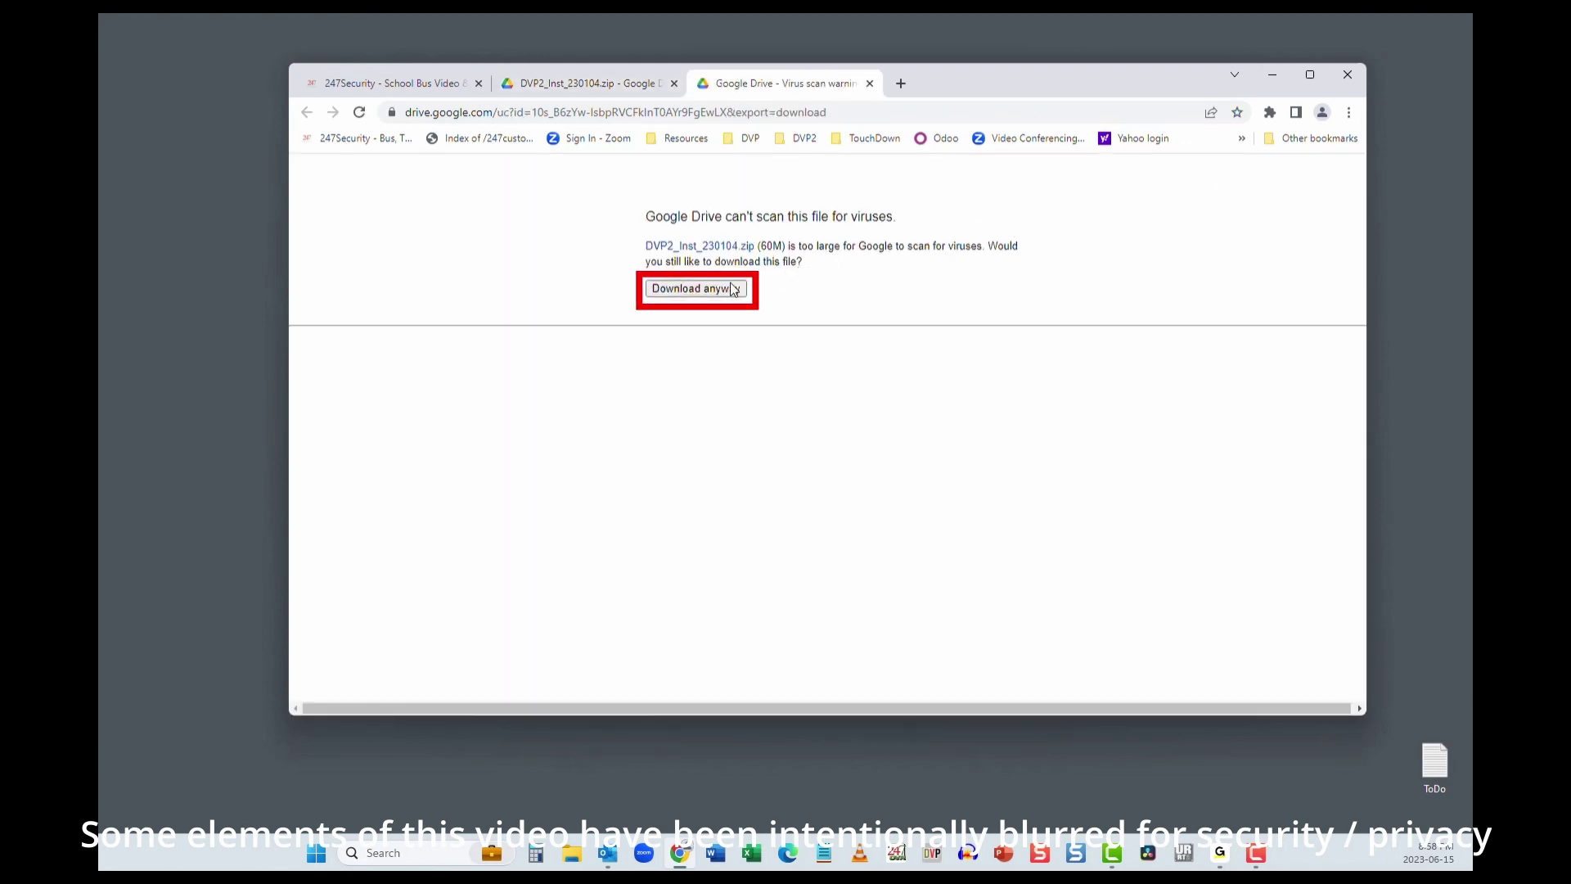
{"action": "left_click", "coordinate": [690, 293]}
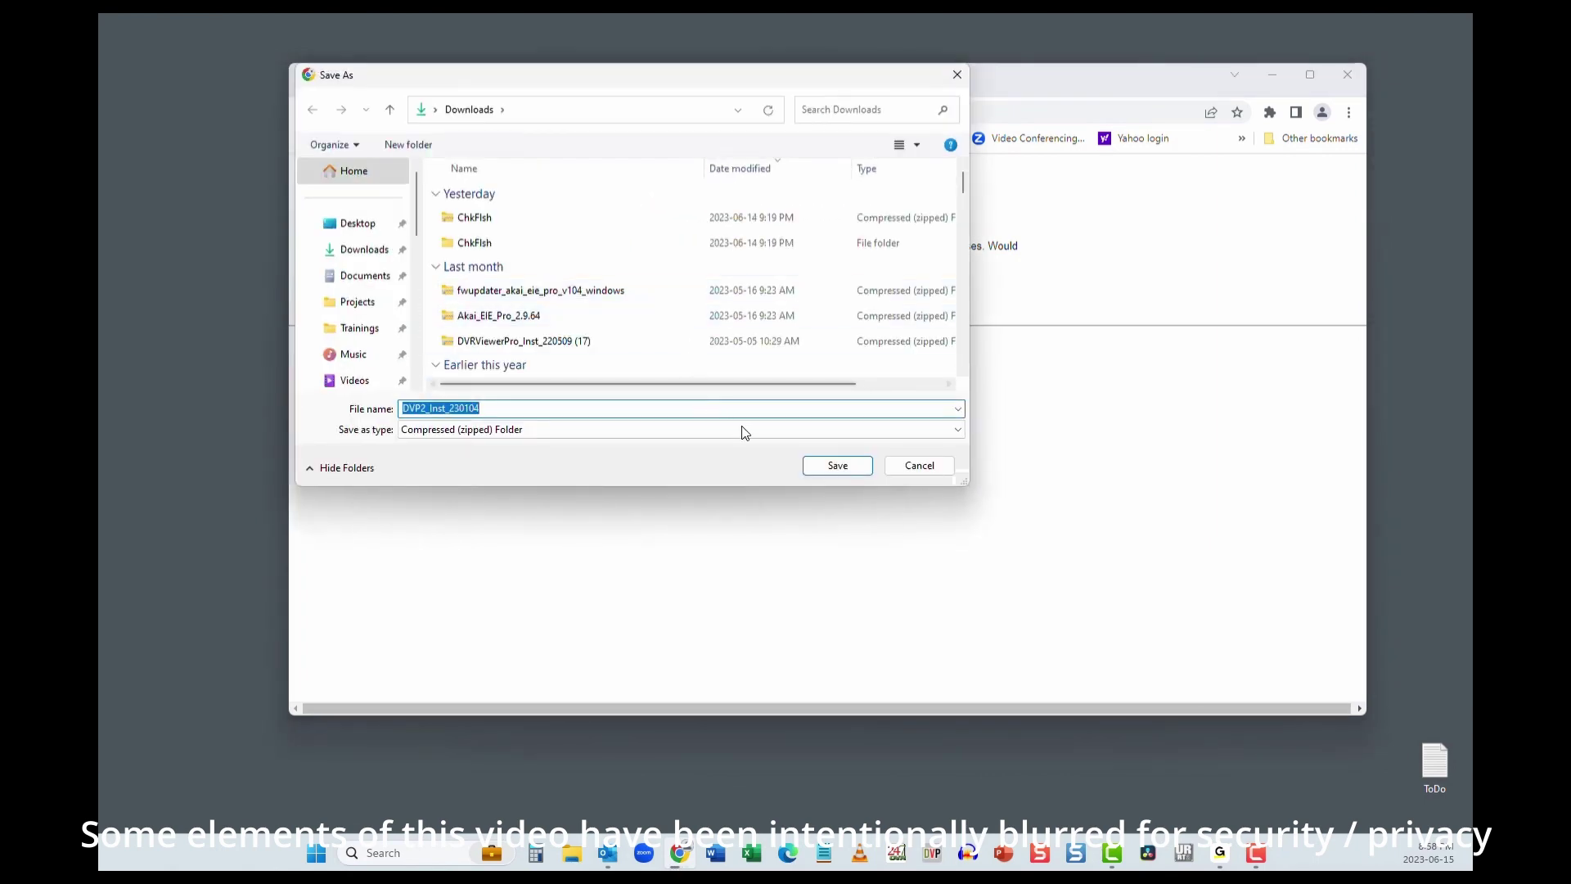
{"action": "left_click", "coordinate": [845, 469]}
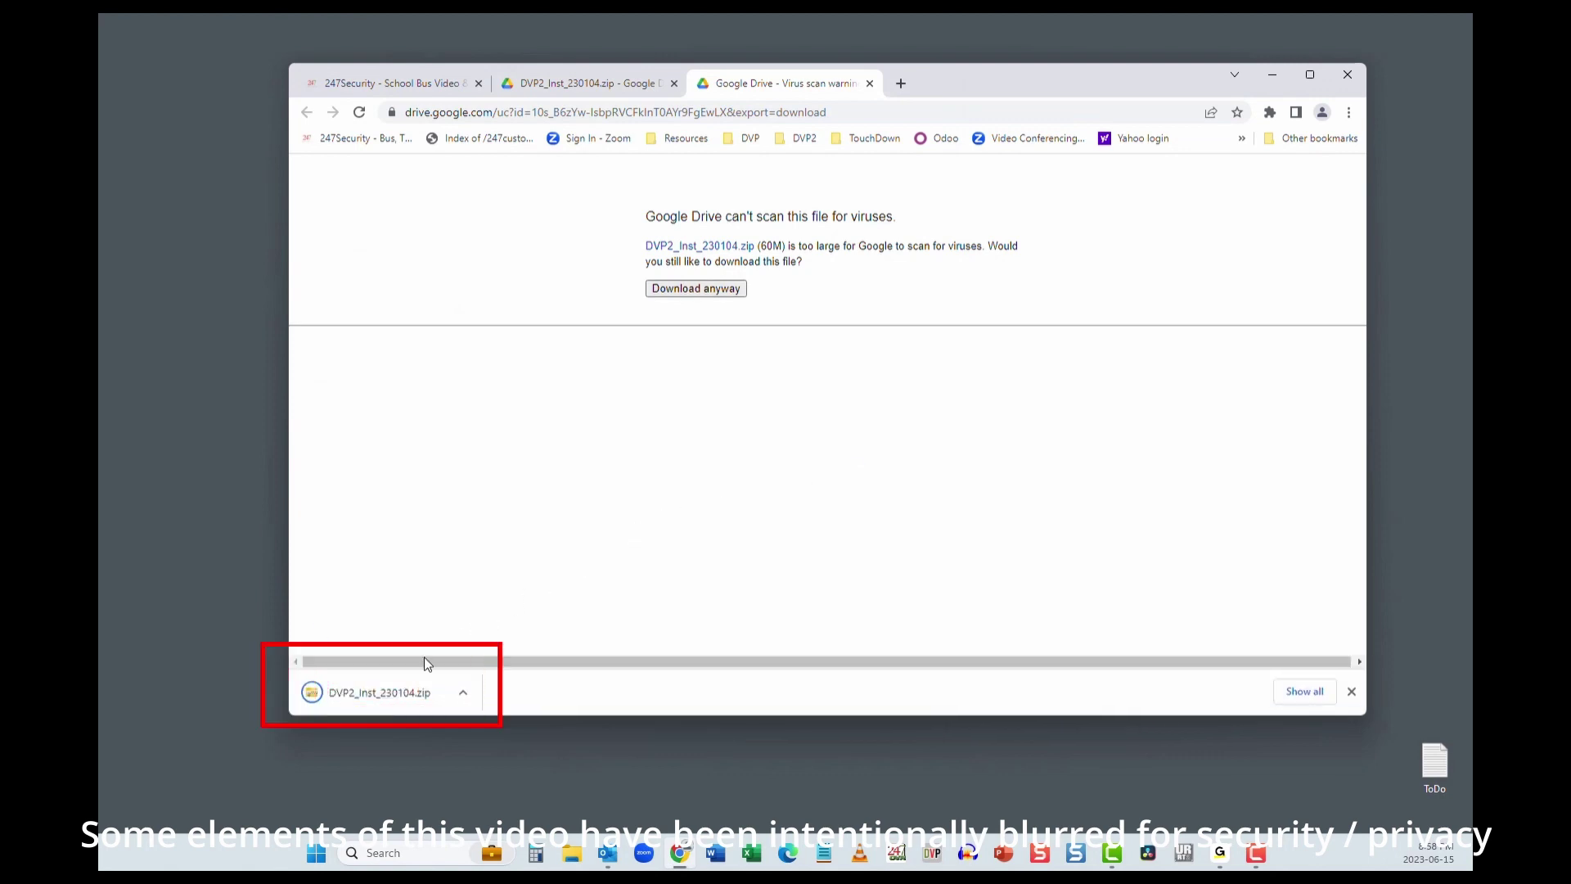
{"action": "left_click", "coordinate": [385, 694]}
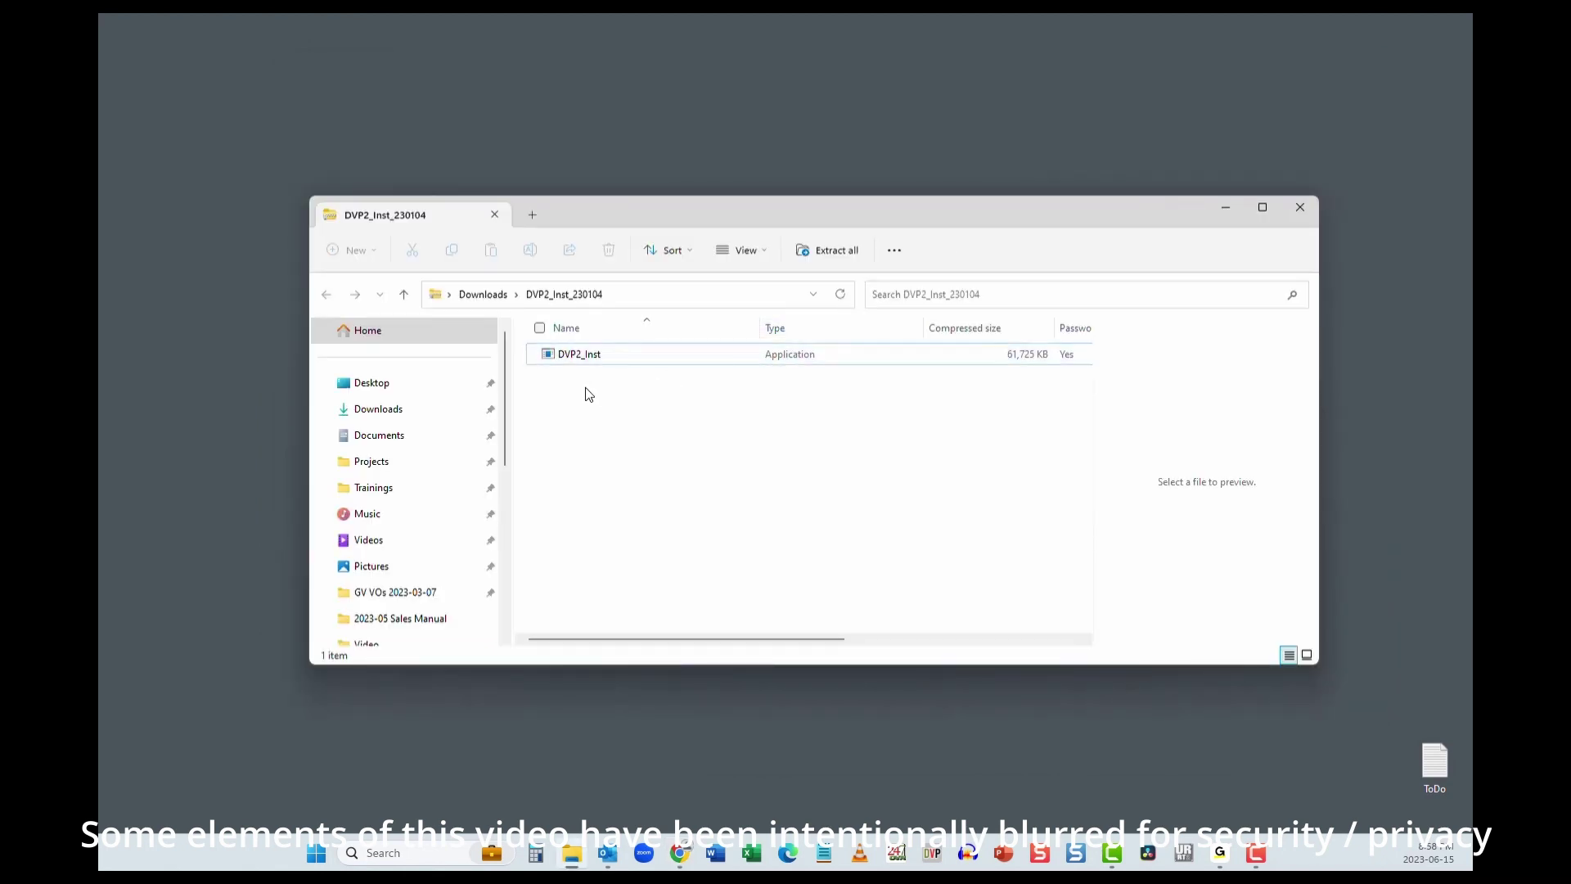
Step: Run DVP2_Inst from the zip with the archive password and bypass SmartScreen via Run anyway
{"action": "double_click", "coordinate": [580, 358]}
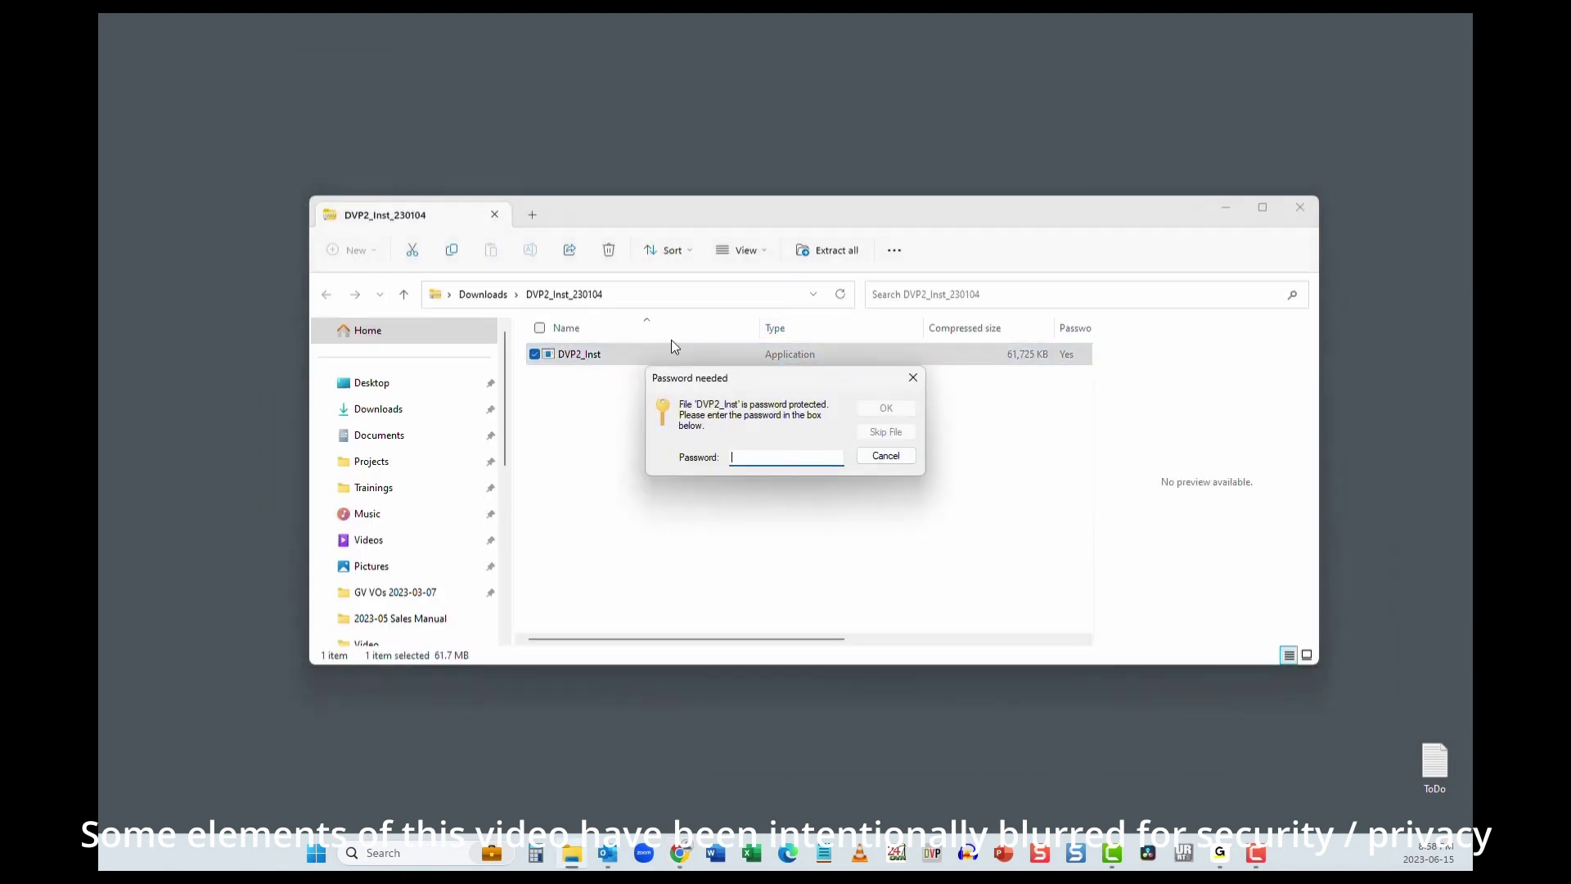
{"action": "type", "text": "*************"}
{"action": "key", "text": "Return"}
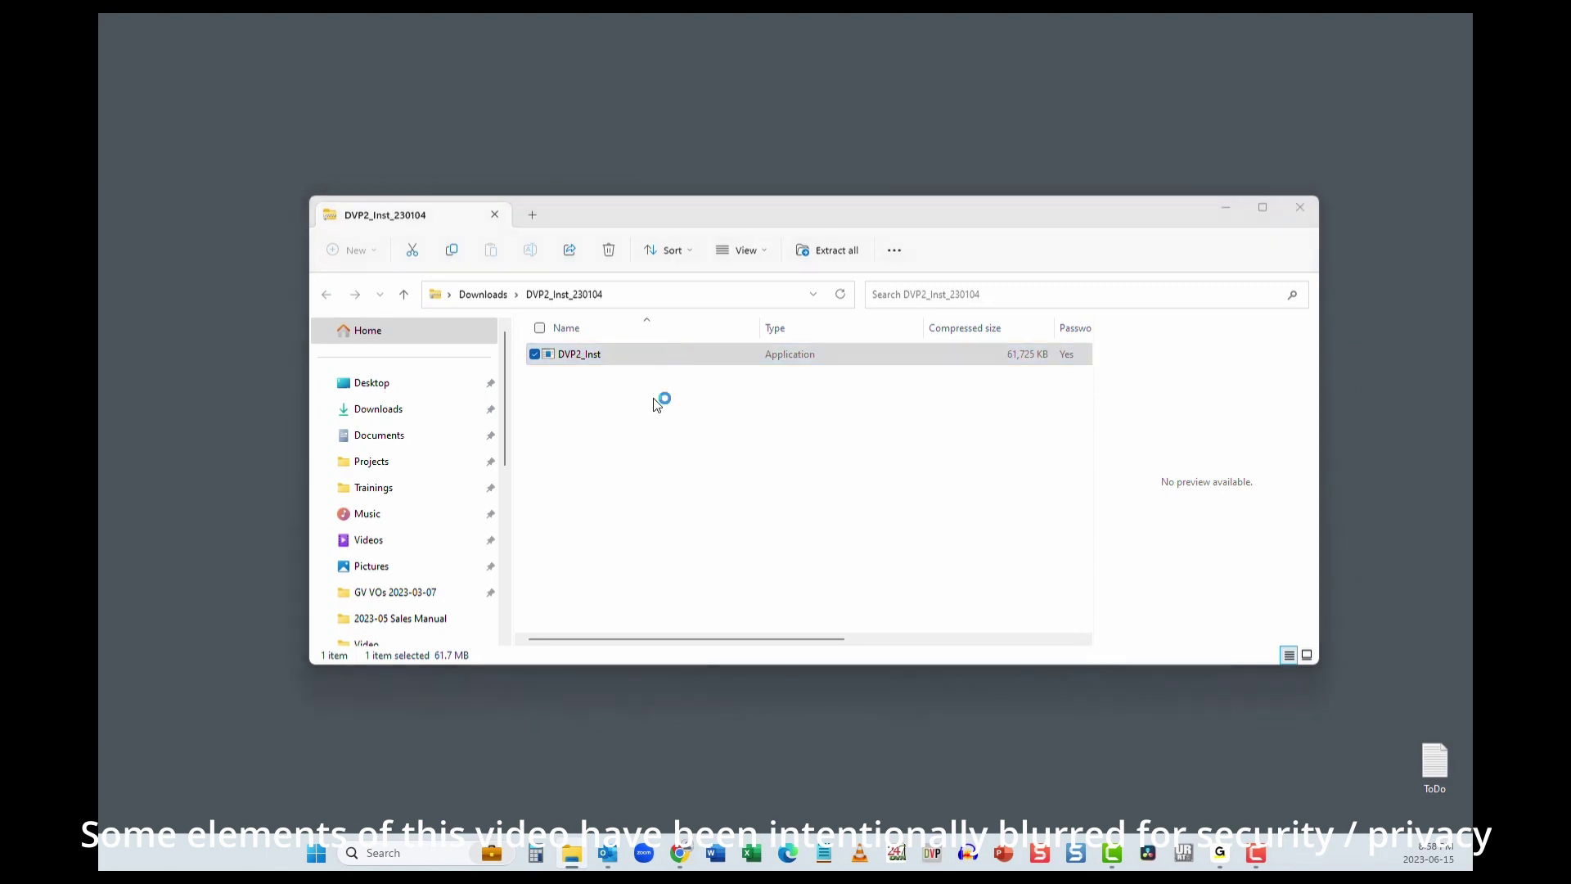
{"action": "left_click", "coordinate": [610, 307]}
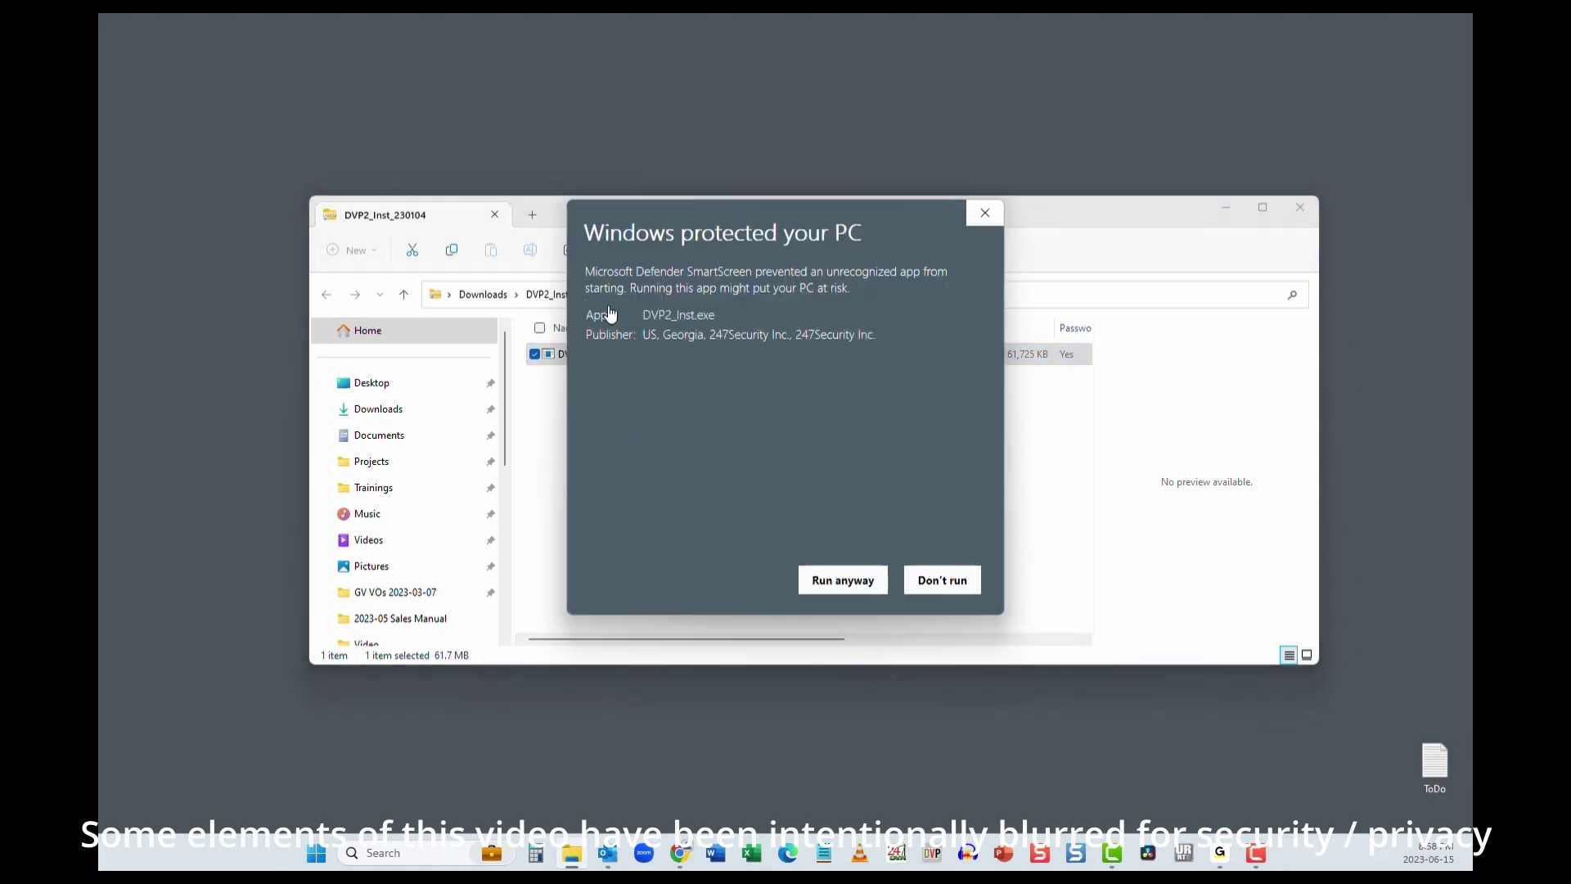
{"action": "left_click", "coordinate": [828, 582]}
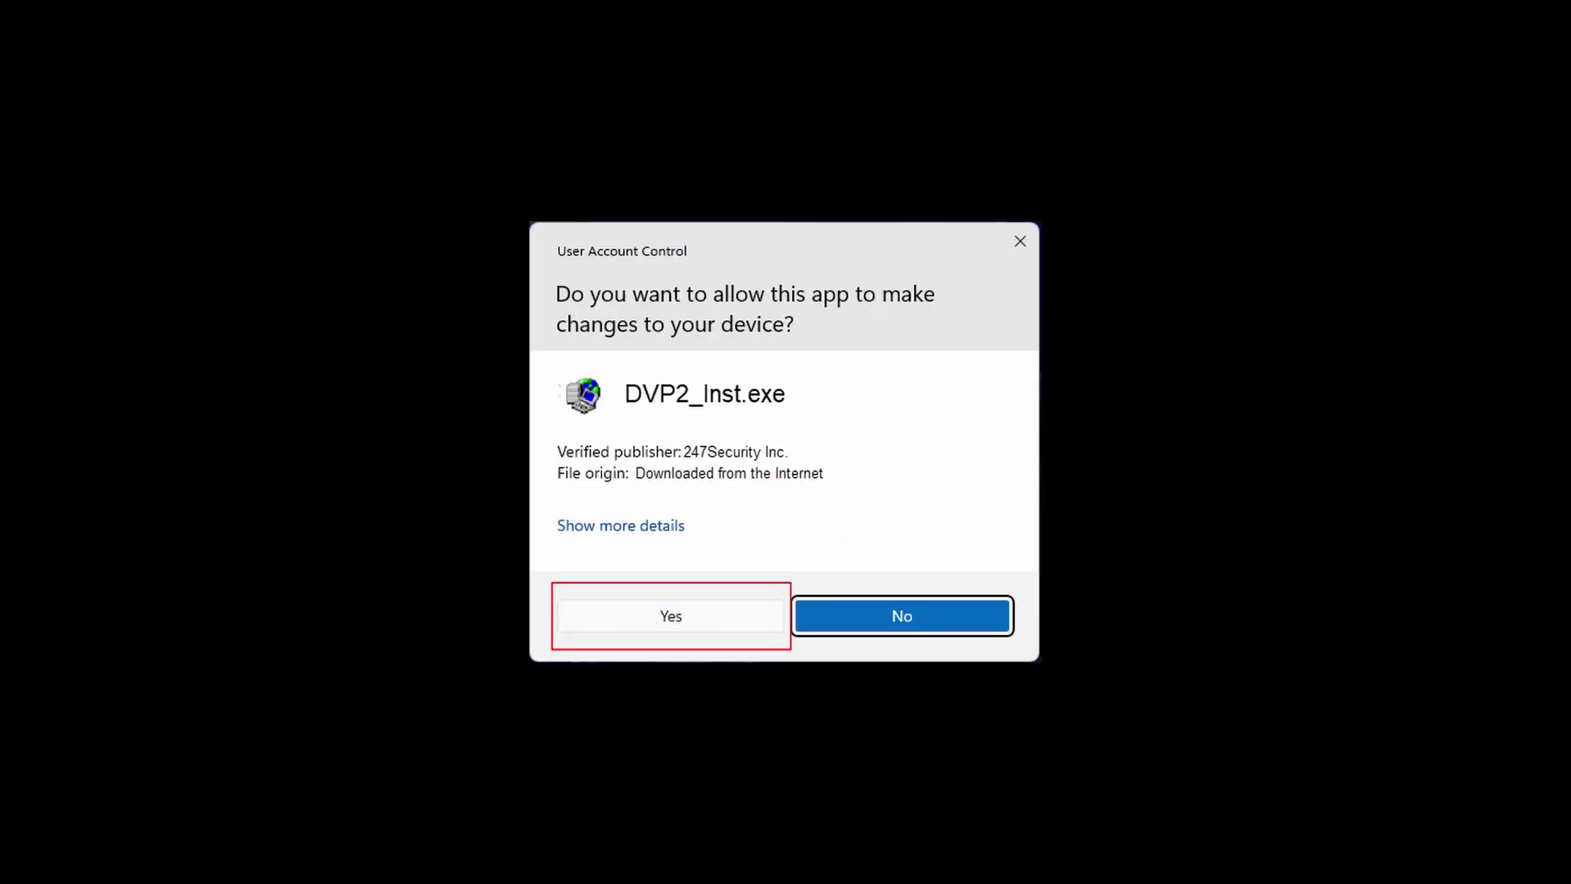
Step: Approve the UAC prompt and install DVRViewerPro2 with default components, location and Start Menu folder
{"action": "left_click", "coordinate": [671, 616]}
{"action": "left_click", "coordinate": [897, 582]}
{"action": "left_click", "coordinate": [897, 583]}
{"action": "left_click", "coordinate": [896, 582]}
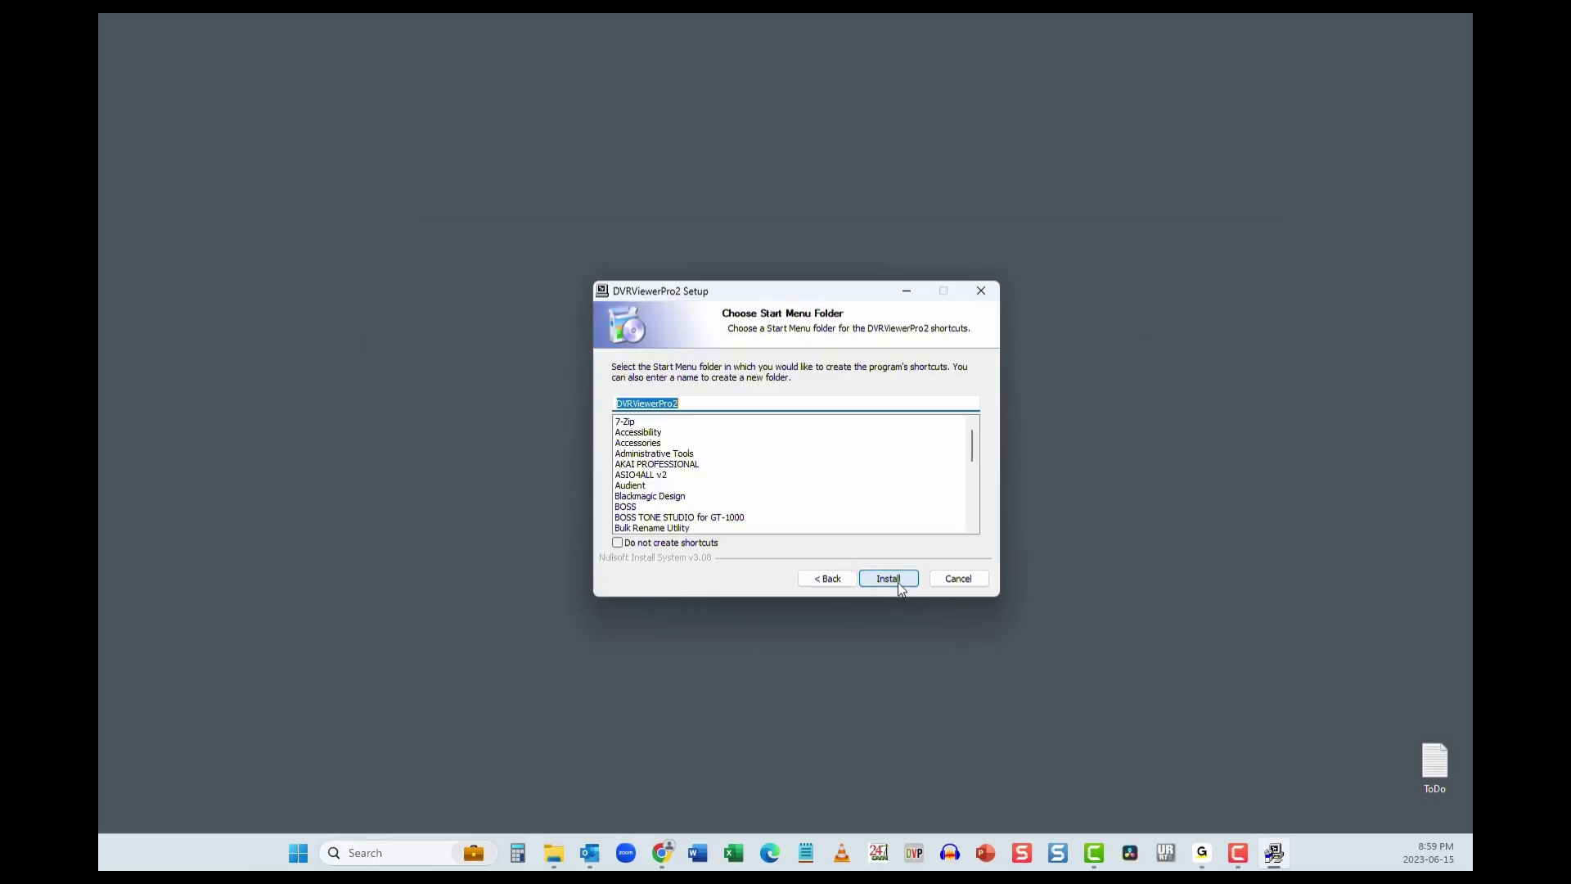
{"action": "left_click", "coordinate": [888, 579]}
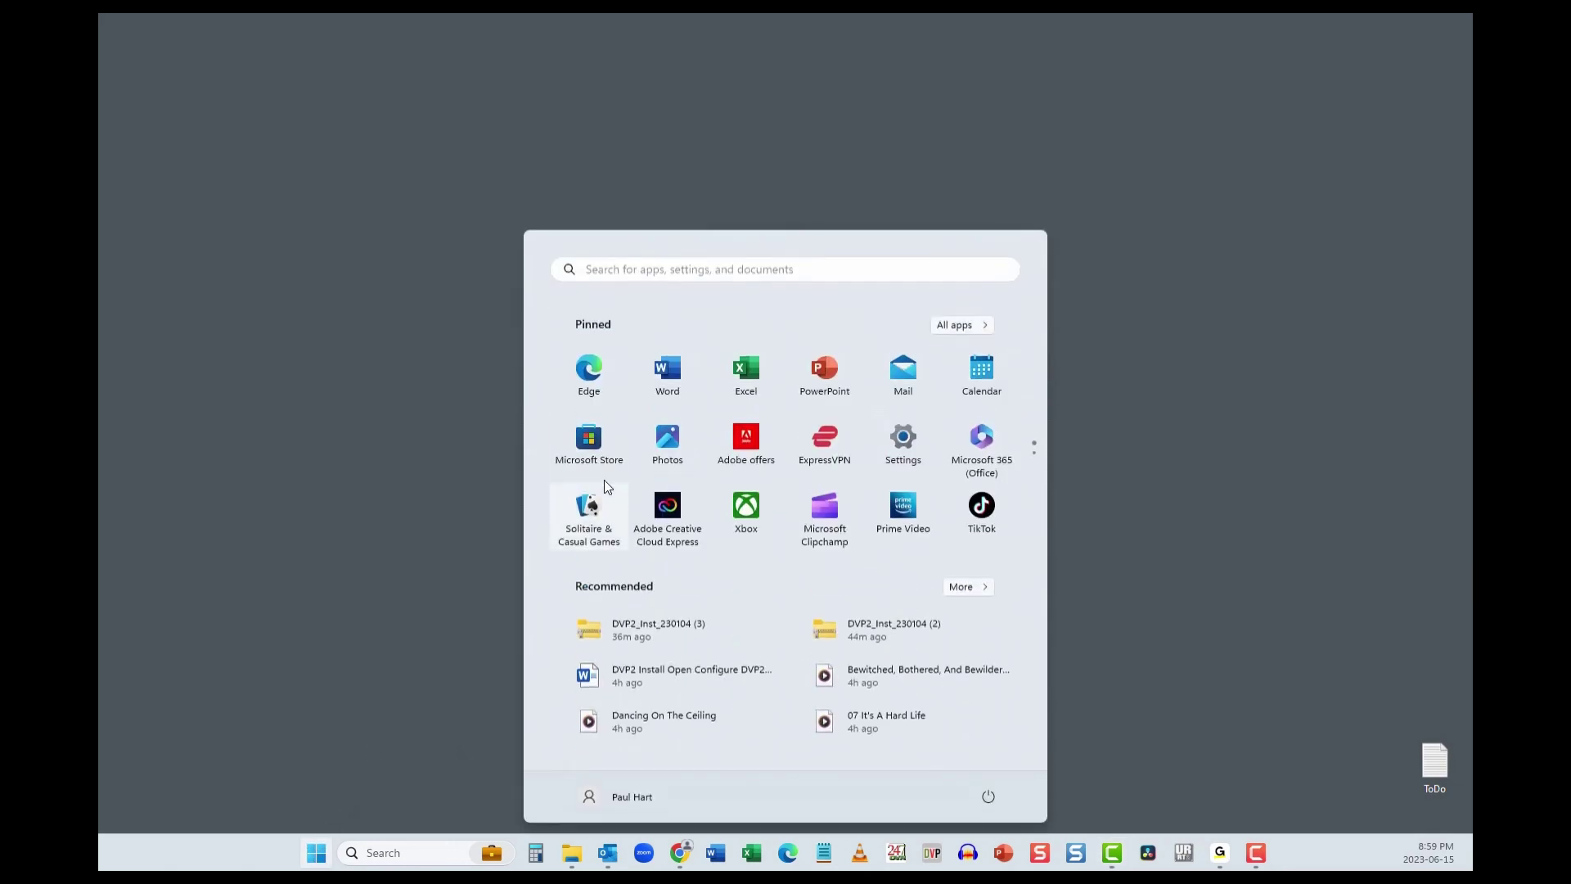
Step: Search Start for 'dvrviewerPro' and pin the DvrViewerPro2 app to the taskbar
{"action": "type", "text": "dvr"}
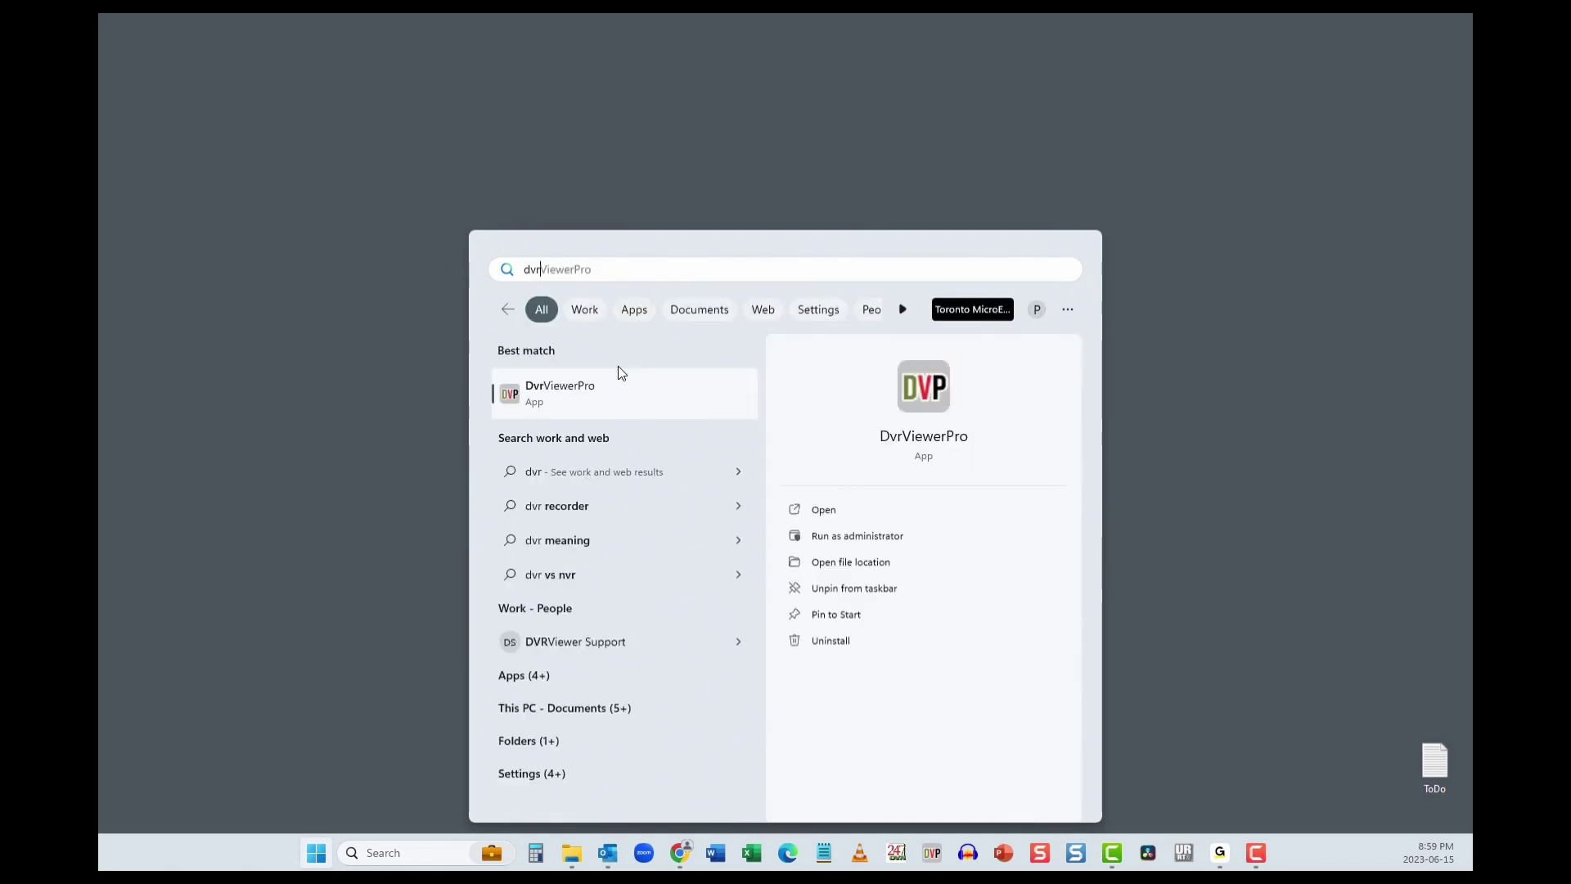
{"action": "type", "text": "vie"}
{"action": "left_click", "coordinate": [613, 270]}
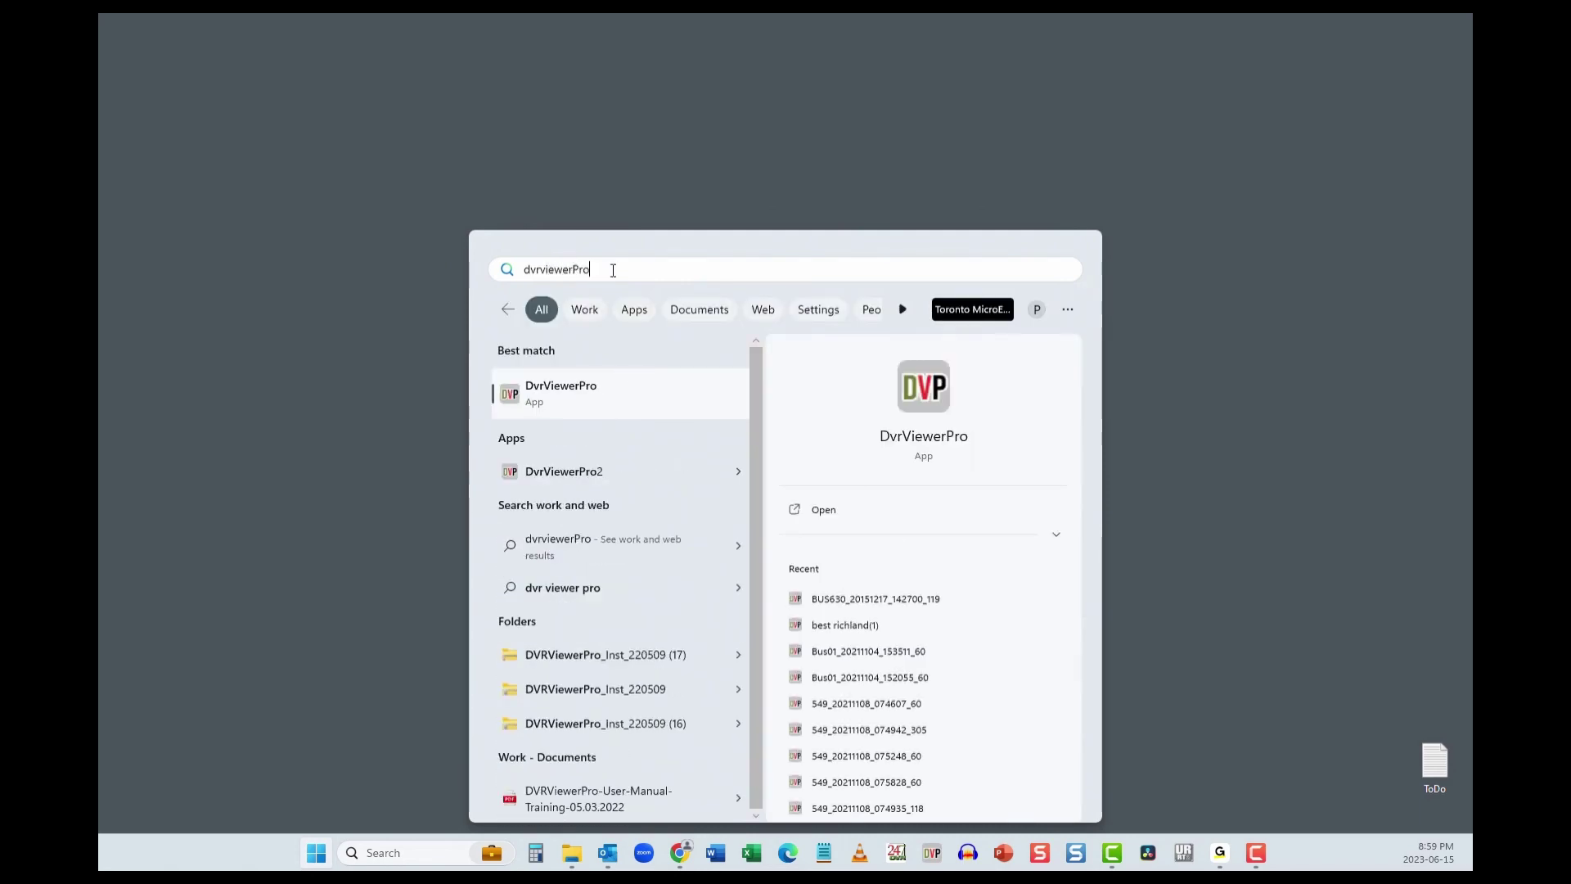
{"action": "right_click", "coordinate": [590, 480]}
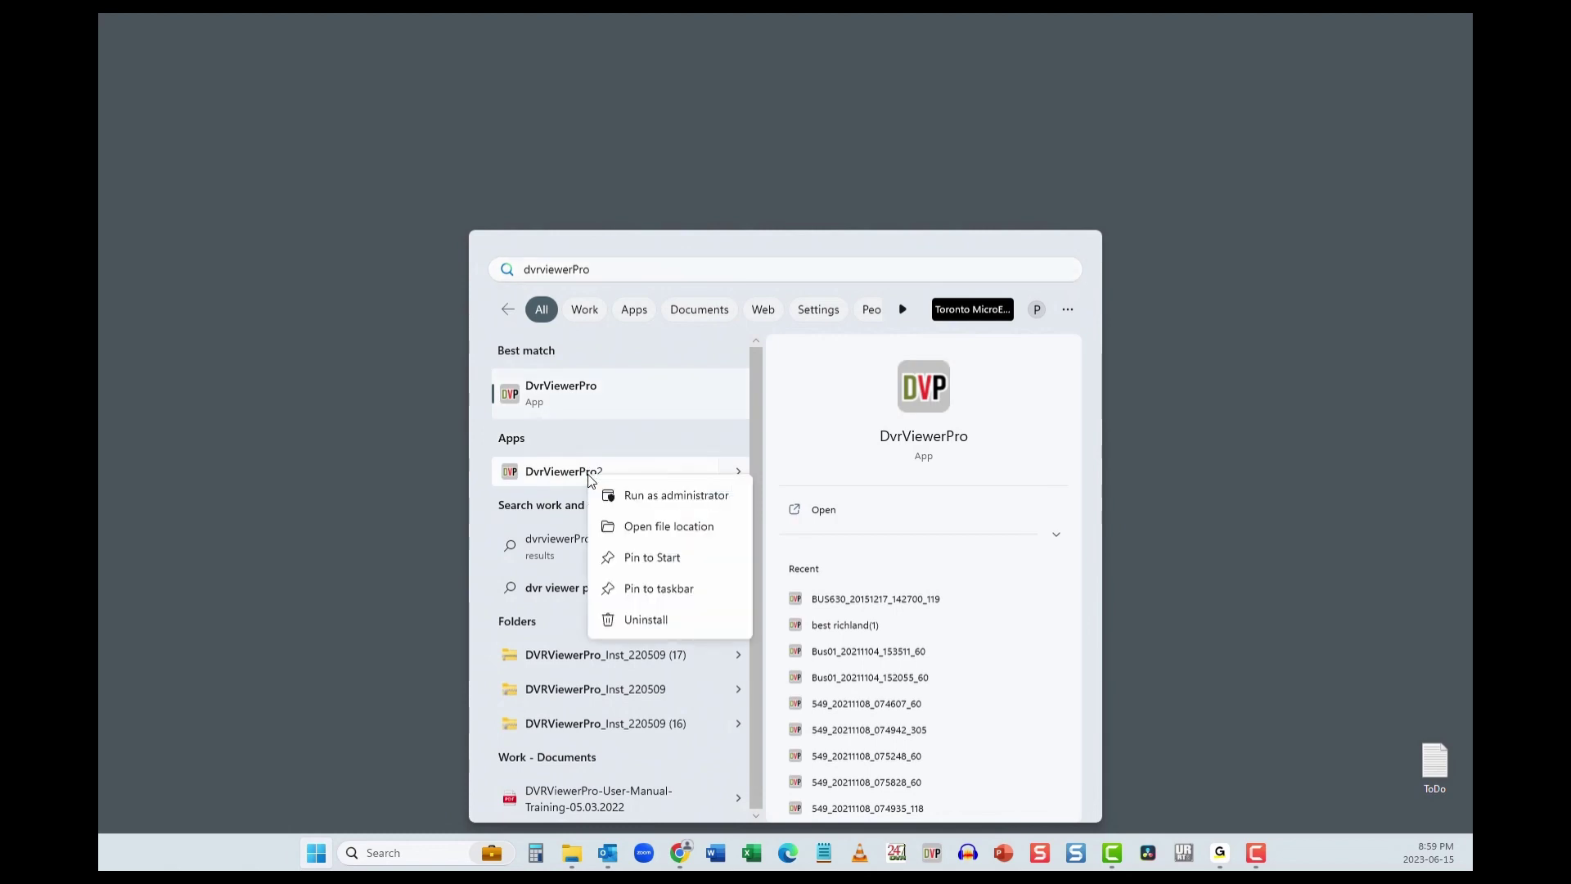
{"action": "left_click", "coordinate": [642, 591]}
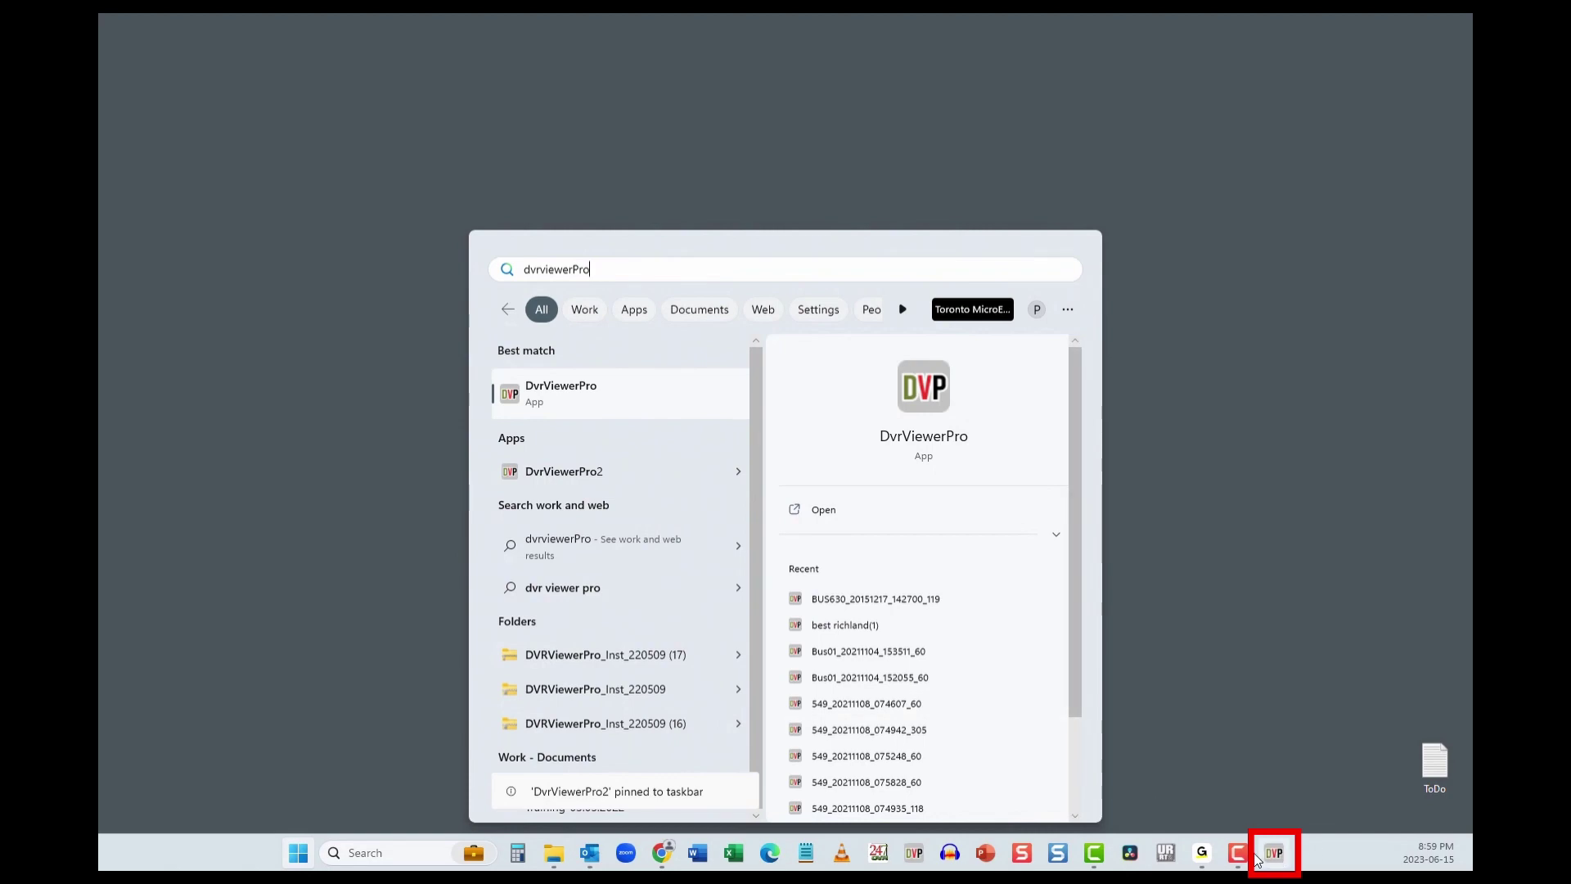
Step: Launch DVP2 from its taskbar pin and log in as admin with the account password
{"action": "left_click", "coordinate": [1273, 858]}
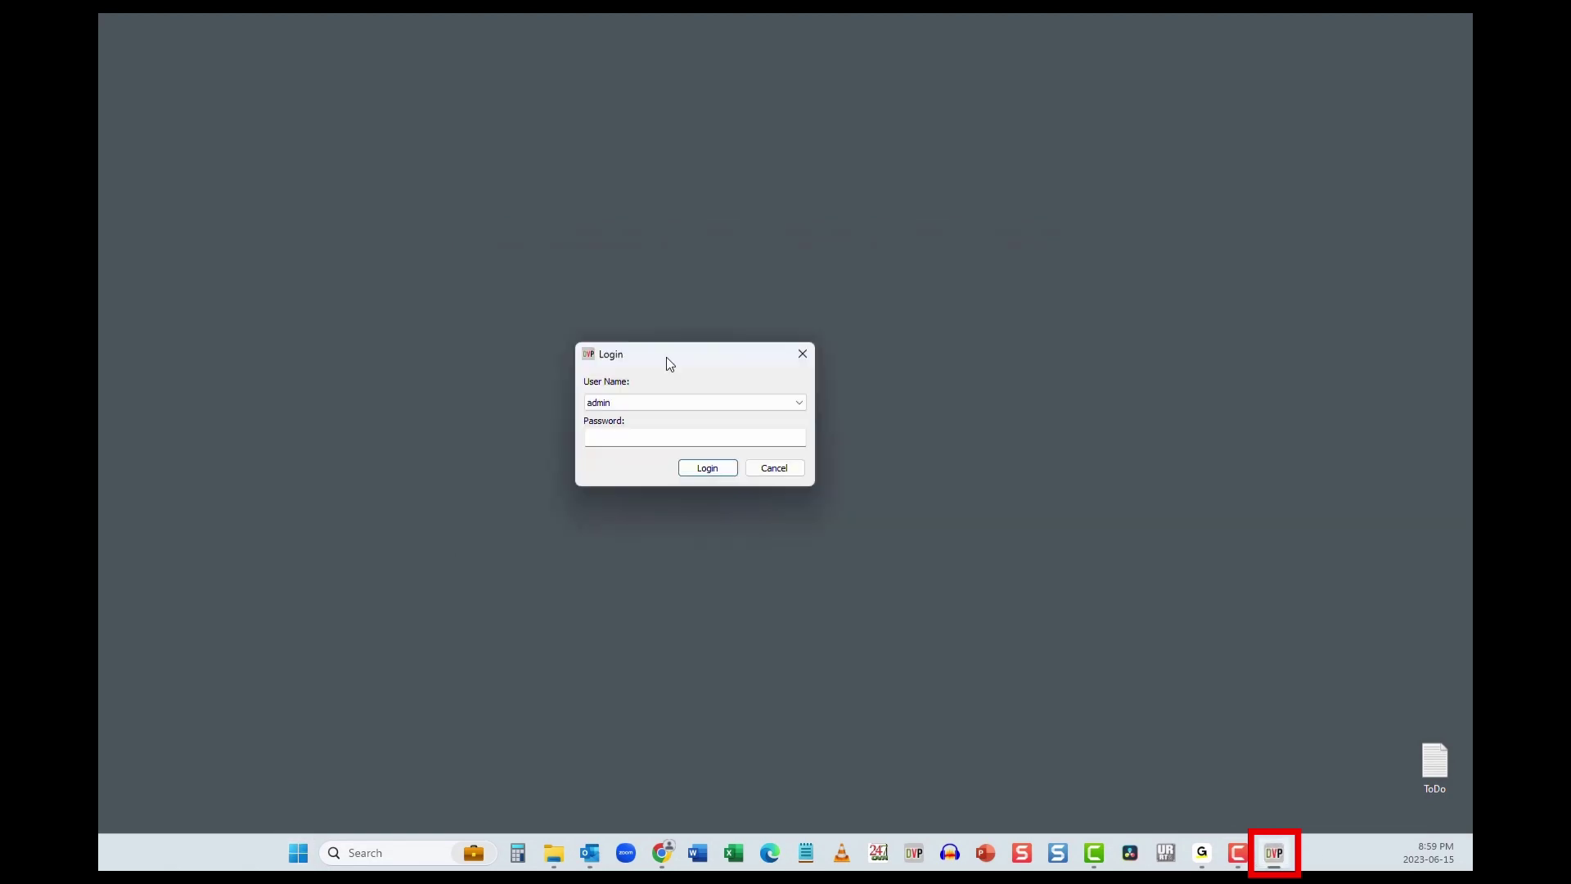
{"action": "left_click", "coordinate": [648, 438]}
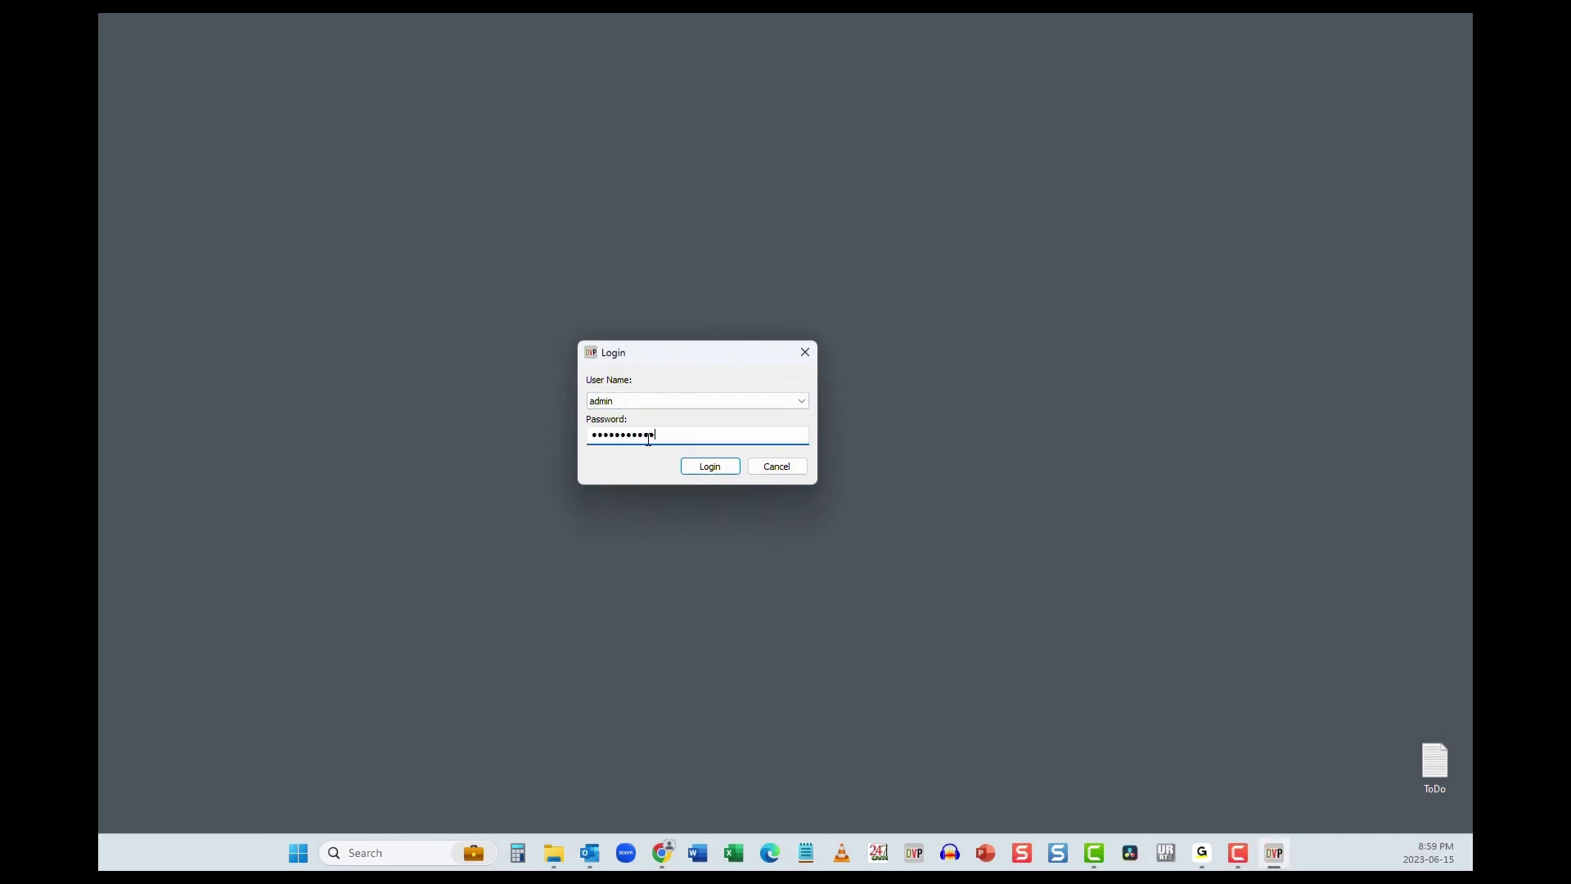
{"action": "key", "text": "Return"}
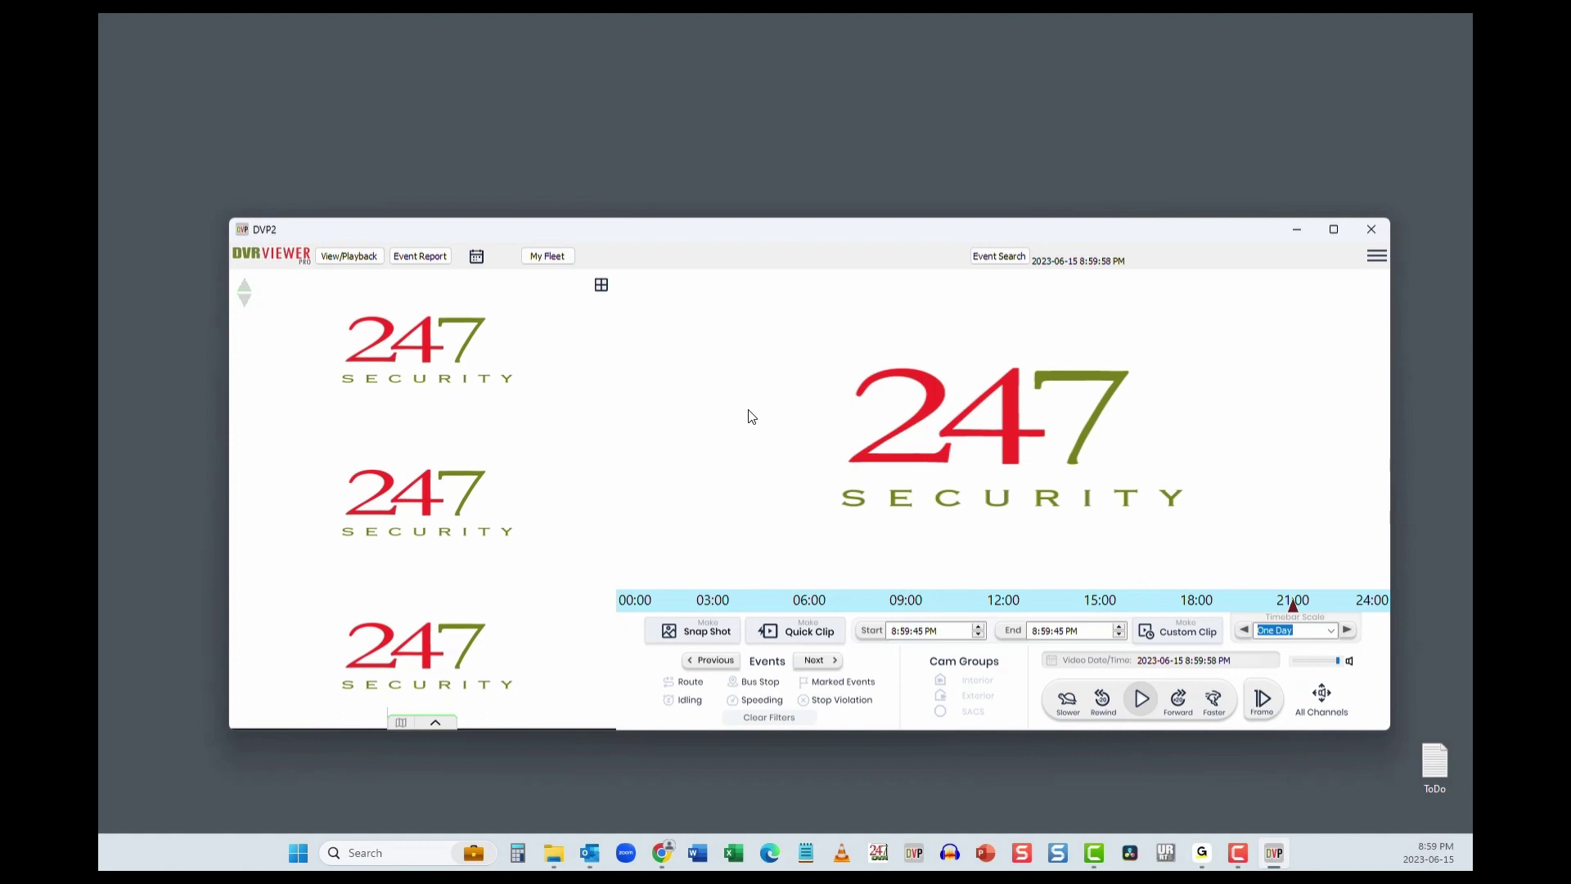
{"action": "left_click", "coordinate": [364, 259]}
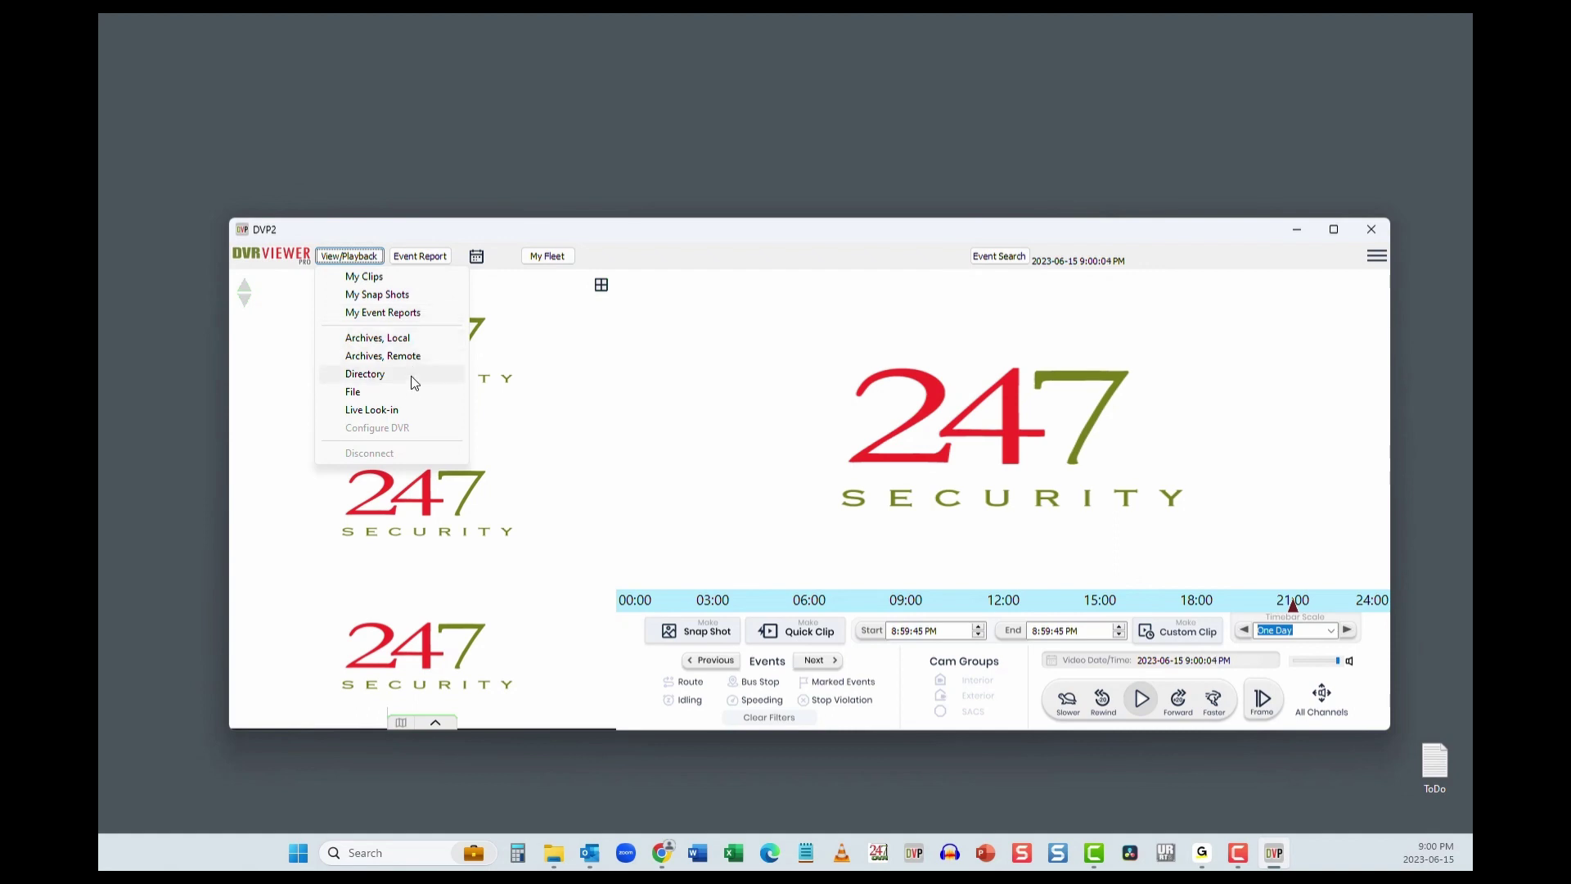
{"action": "left_click", "coordinate": [854, 475]}
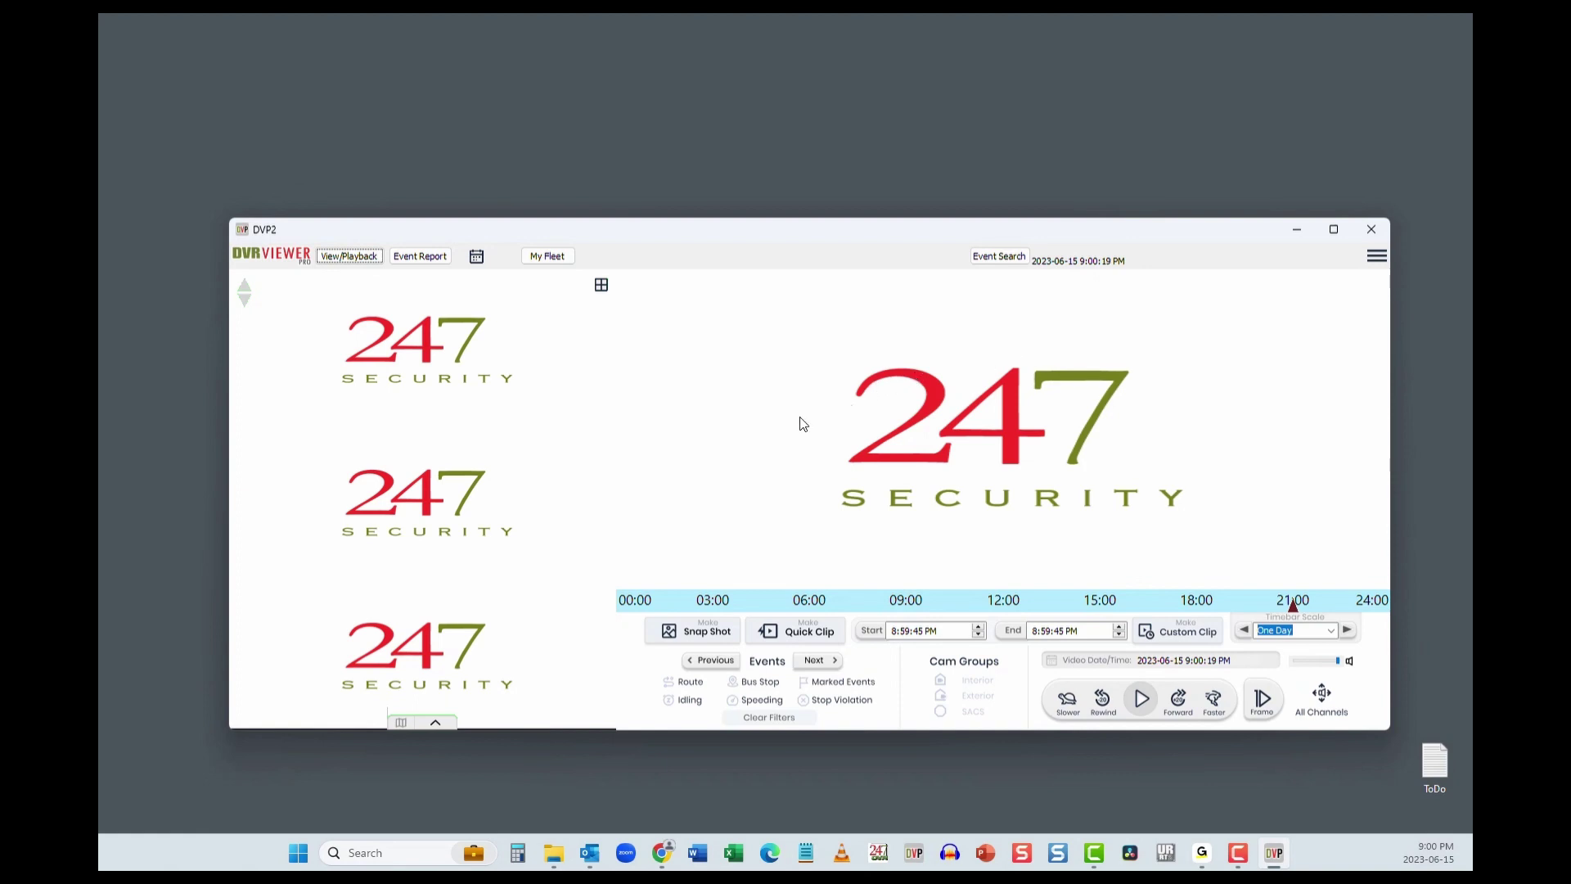
Step: Open the My TDC Account form from the TDC Setup menu
{"action": "left_click", "coordinate": [1377, 256]}
{"action": "mouse_move", "coordinate": [1346, 295]}
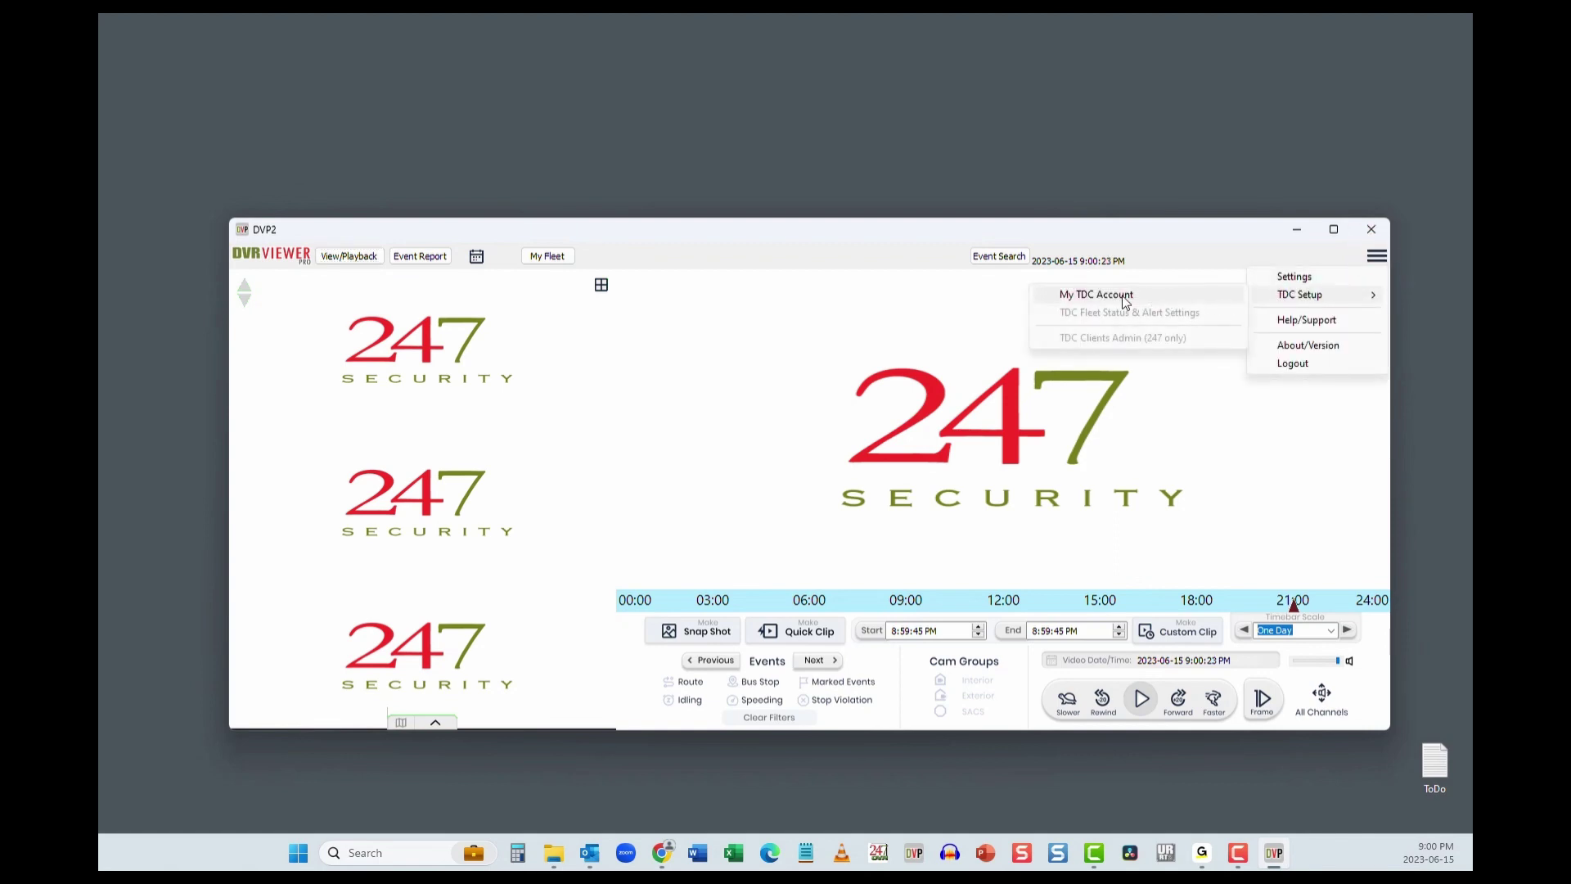
{"action": "left_click", "coordinate": [1096, 294]}
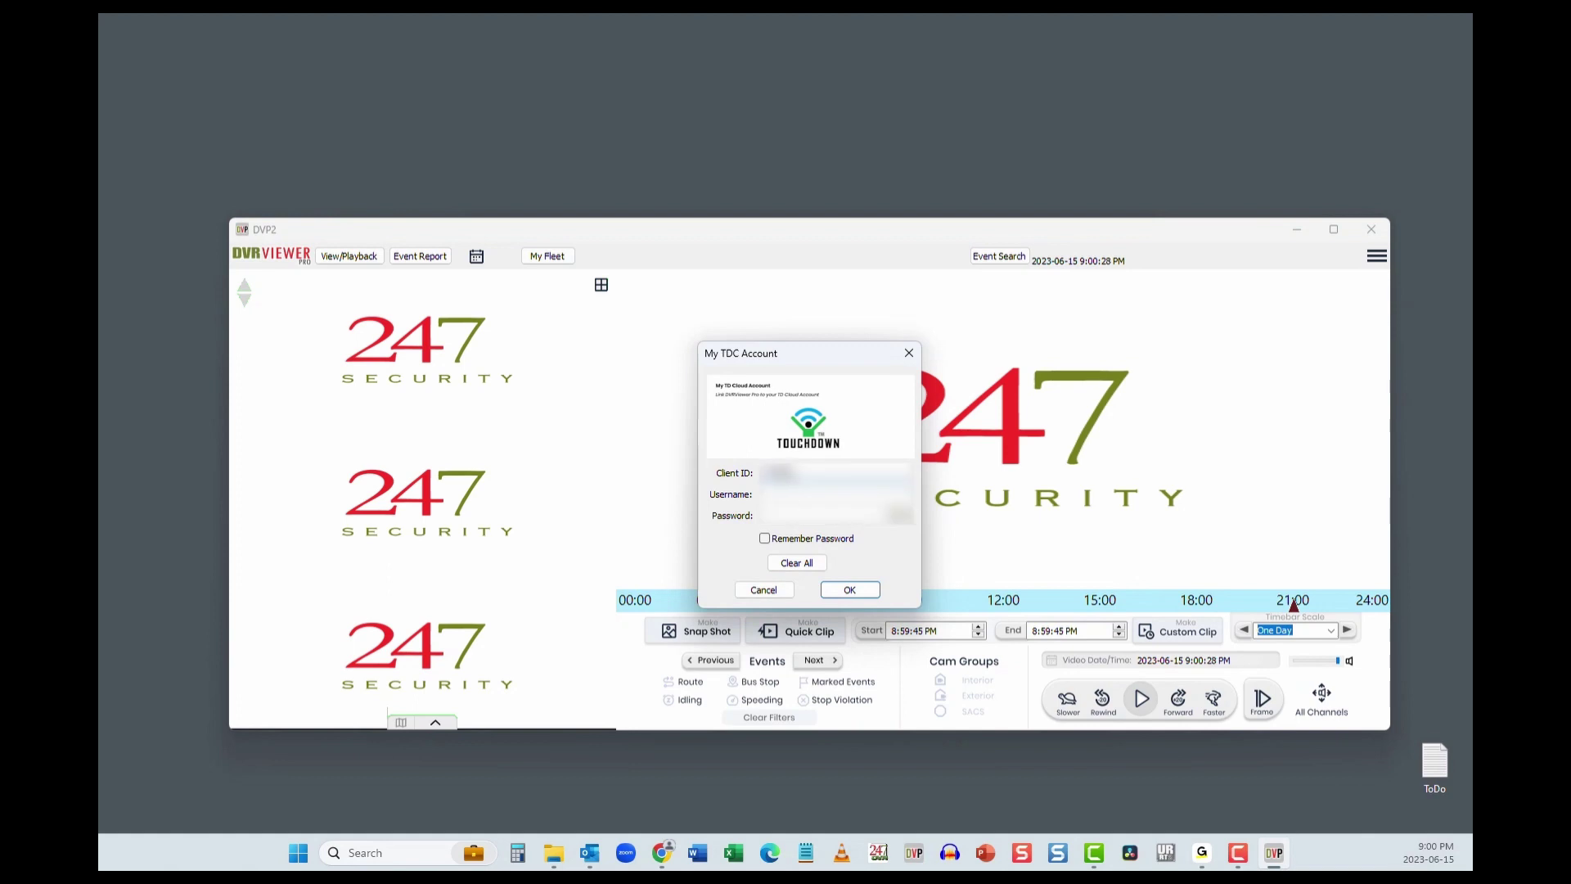
Step: Enter the TDC account credentials, submit them, and acknowledge the Login success message
{"action": "type", "text": "12adm"}
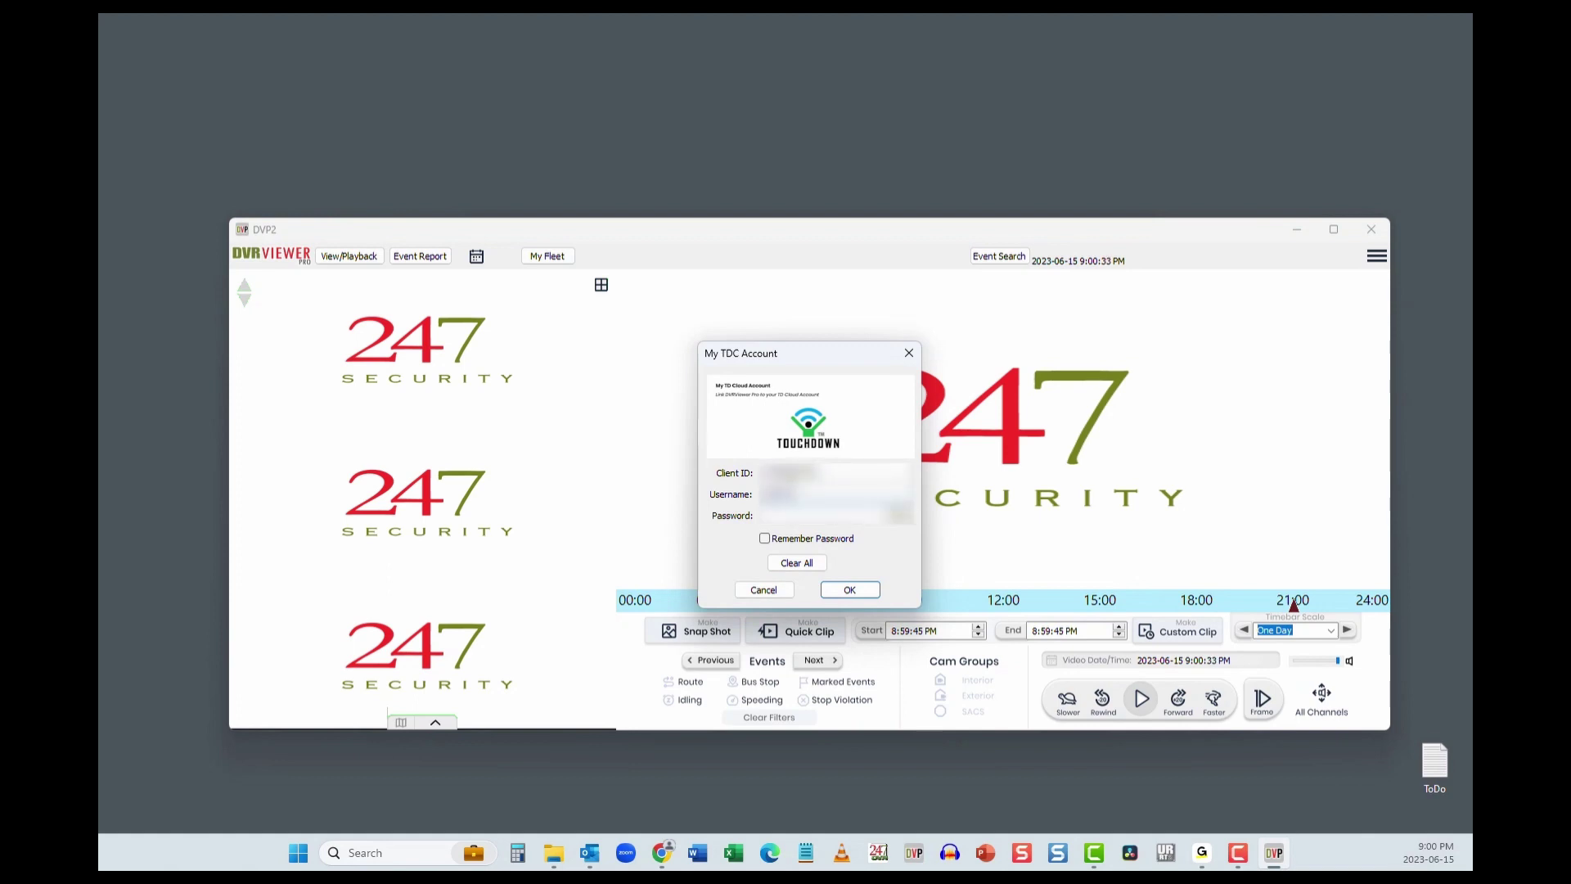
{"action": "key", "text": "Tab"}
{"action": "type", "text": "1234"}
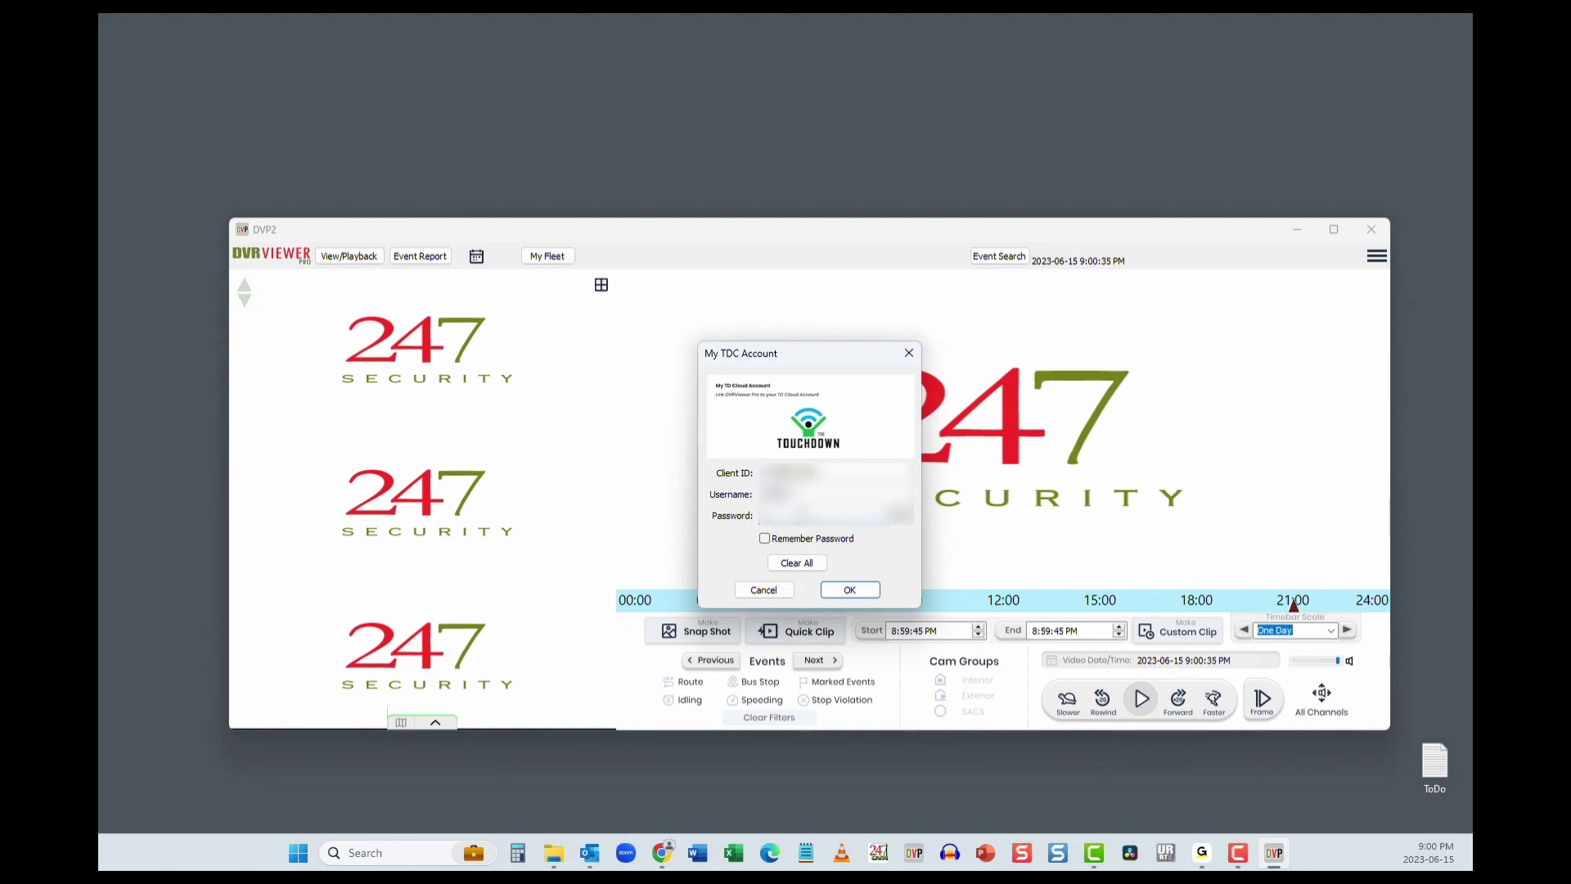
{"action": "left_click", "coordinate": [850, 592]}
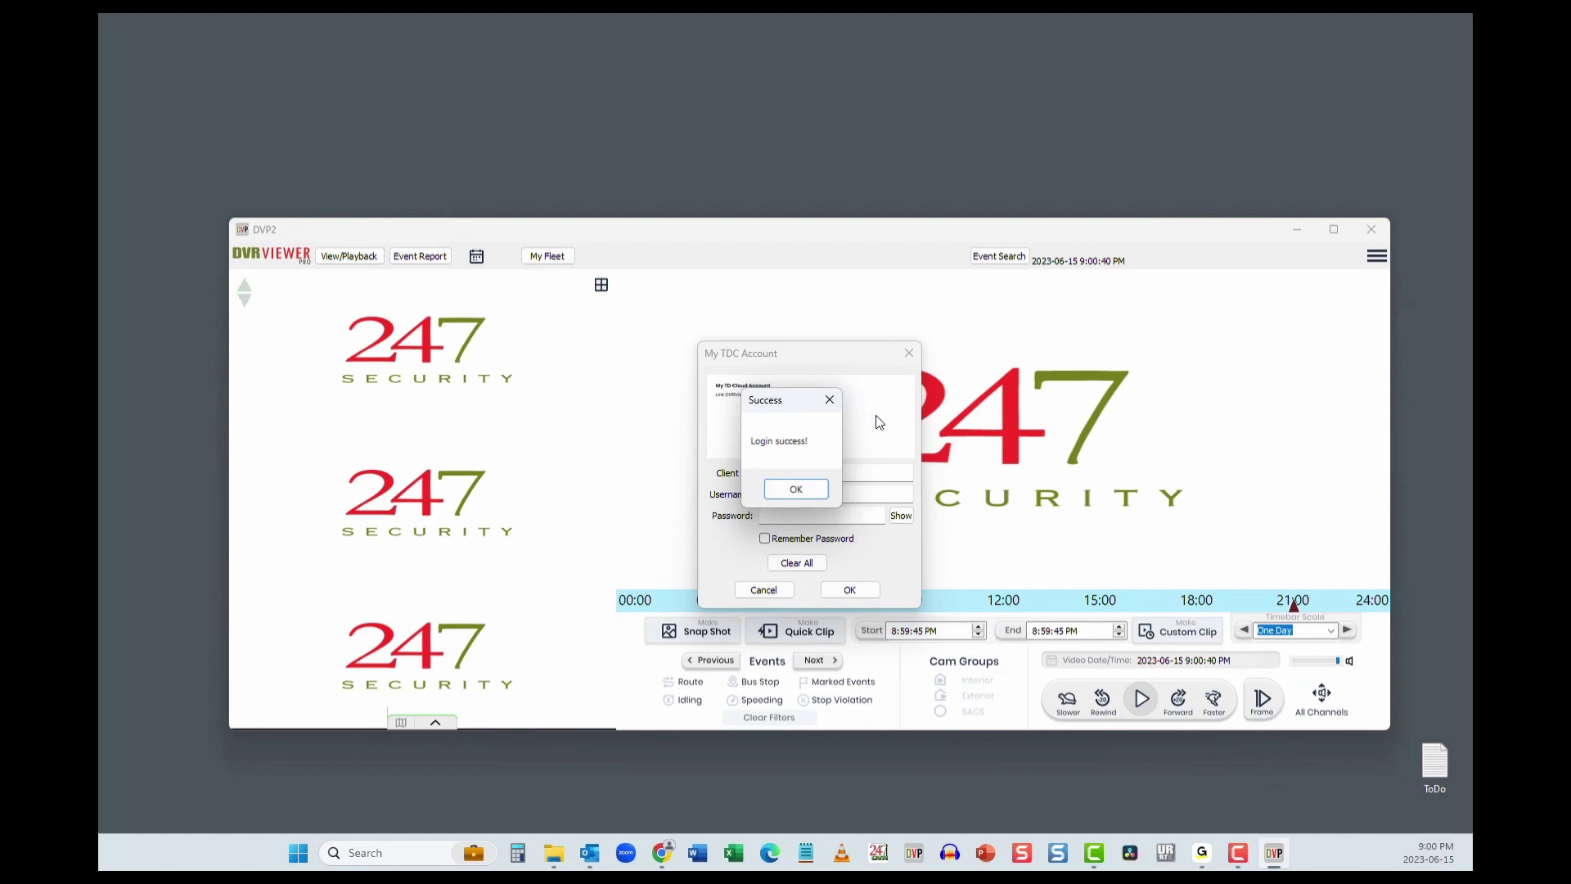
{"action": "left_click", "coordinate": [812, 497]}
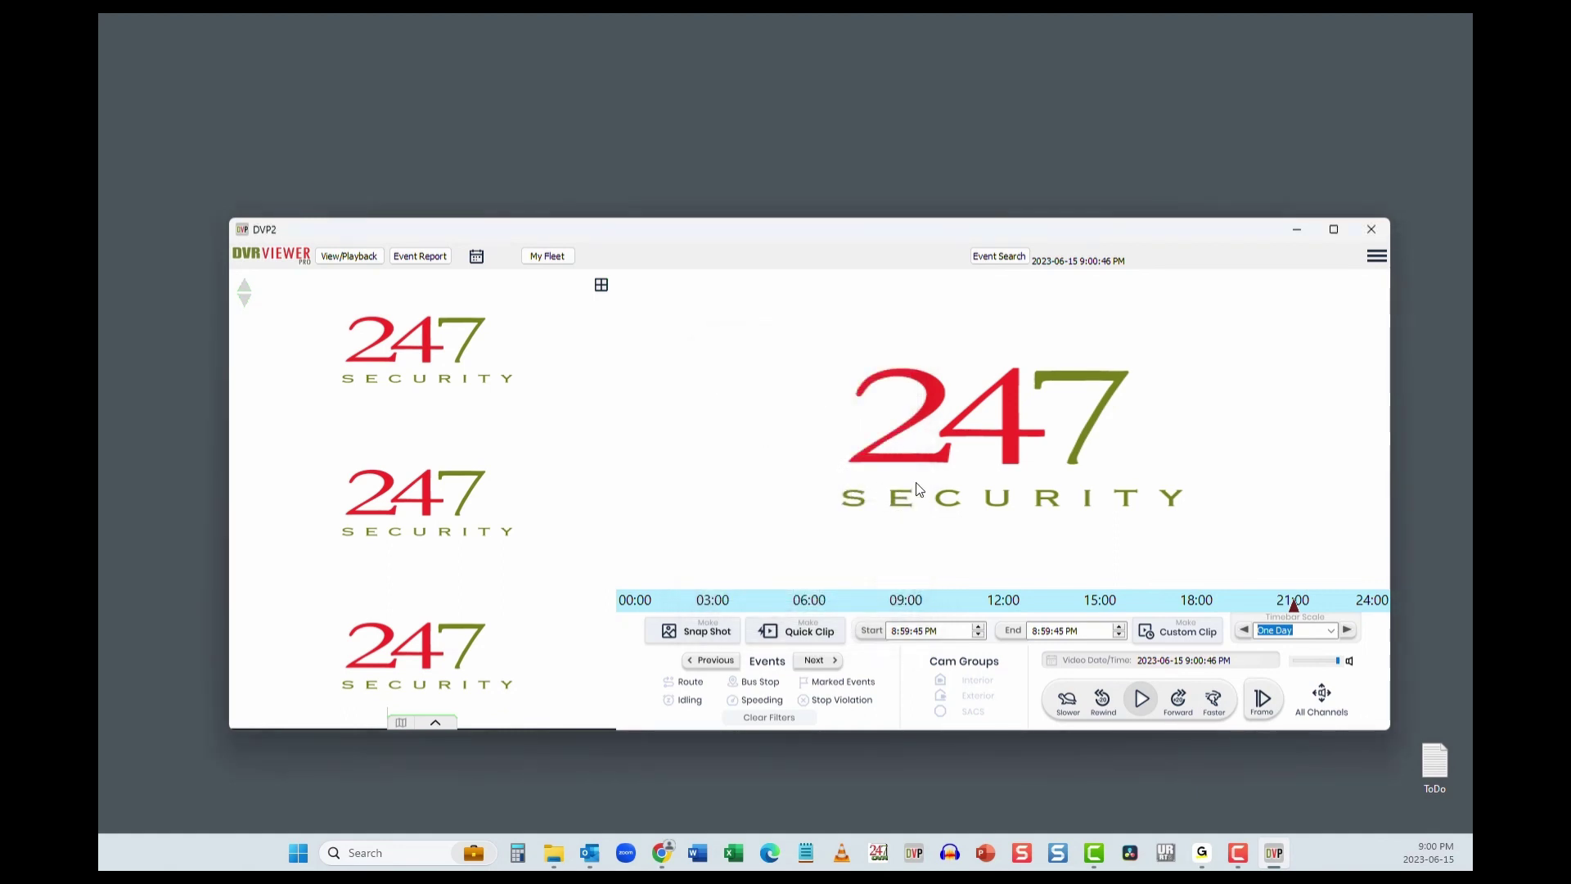